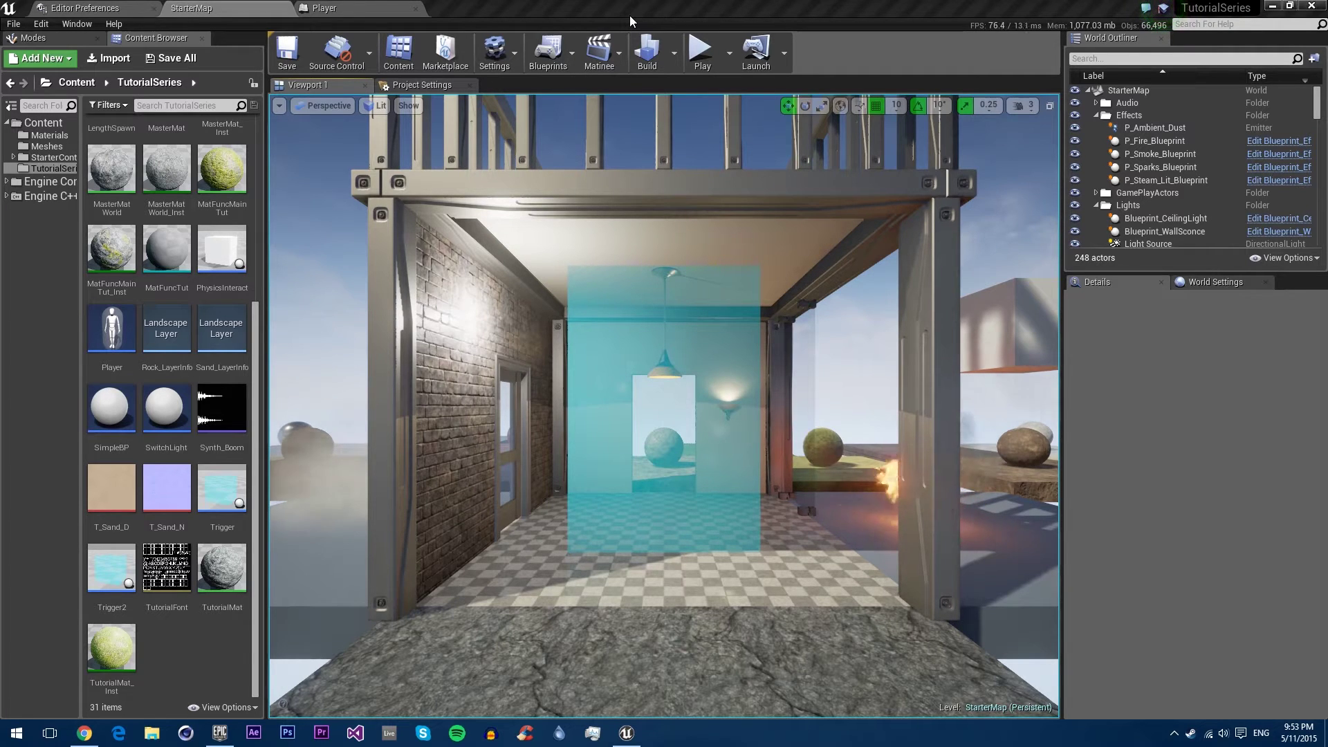
Create a Widget Blueprint named Widget_Menu in TutorialSeries and open it in the Designer.
right_click(181, 637)
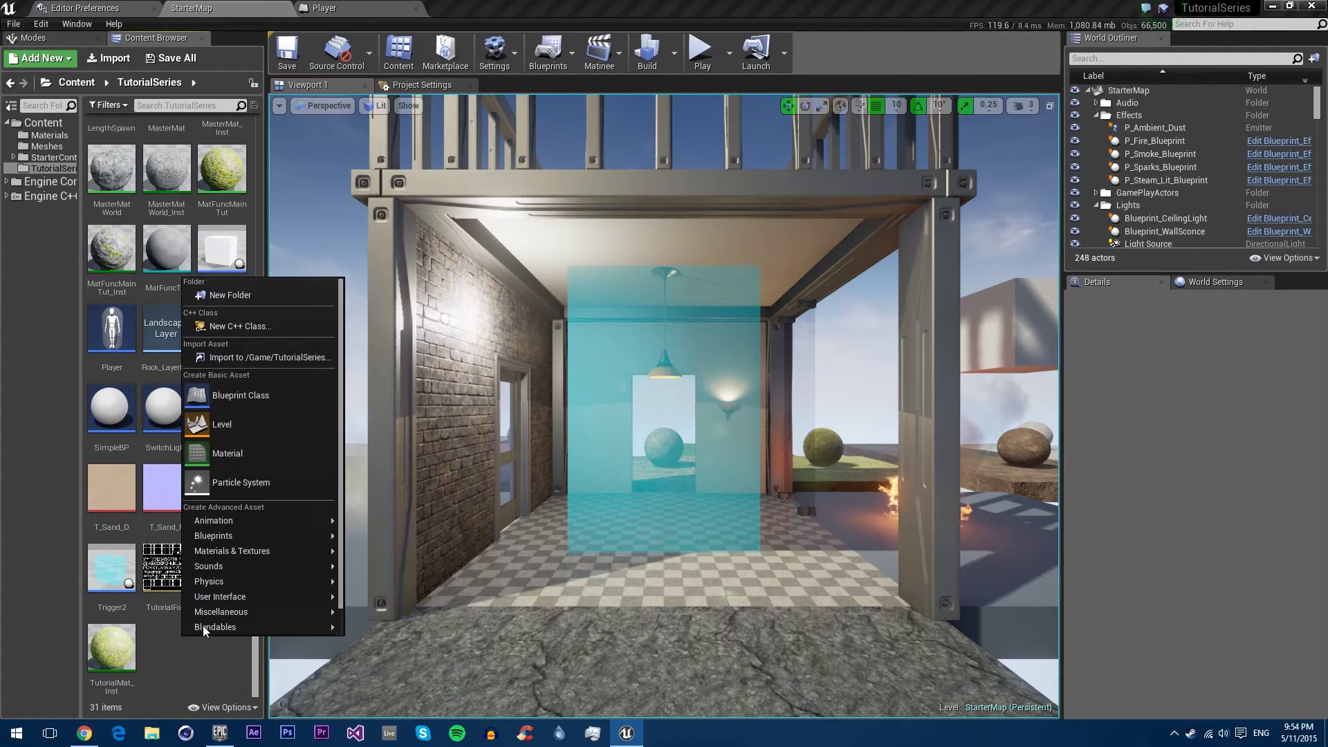
mouse_move(219, 596)
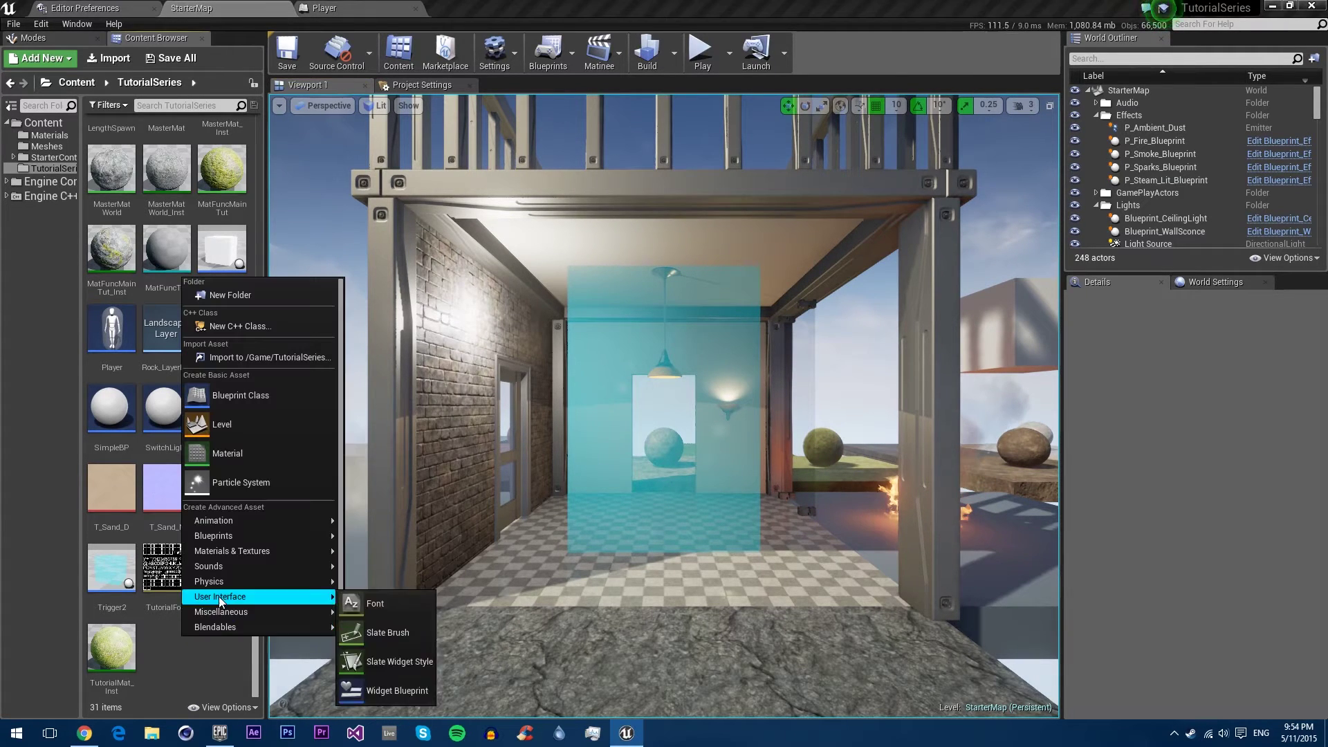
left_click(397, 690)
type("WI")
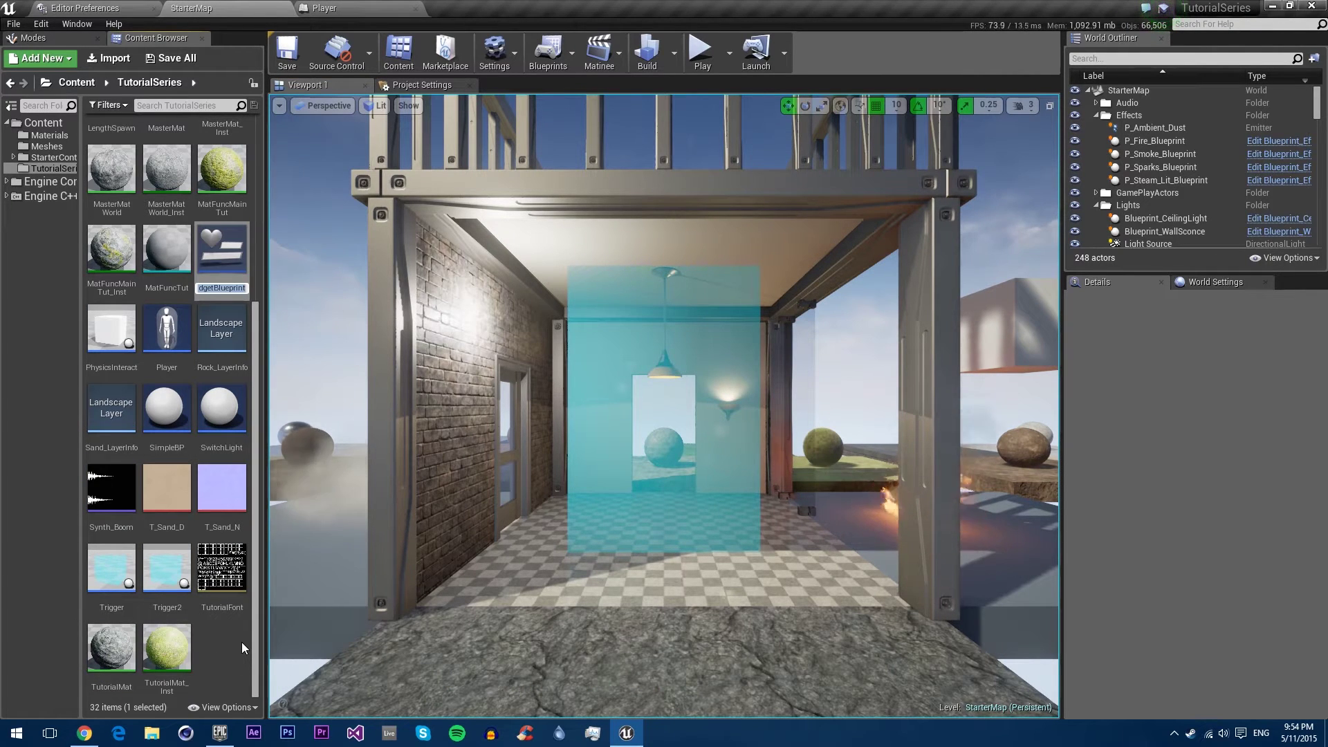
type("dget_M")
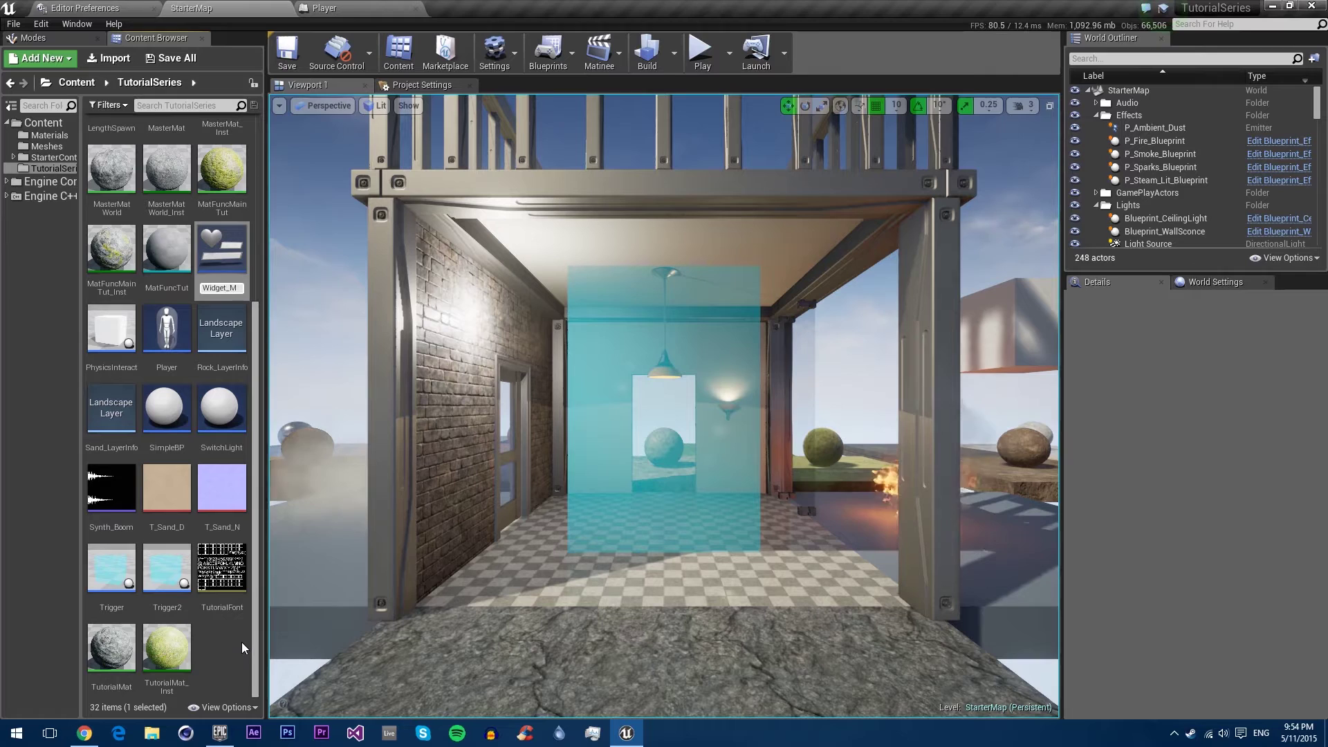
type("enu")
key("Return")
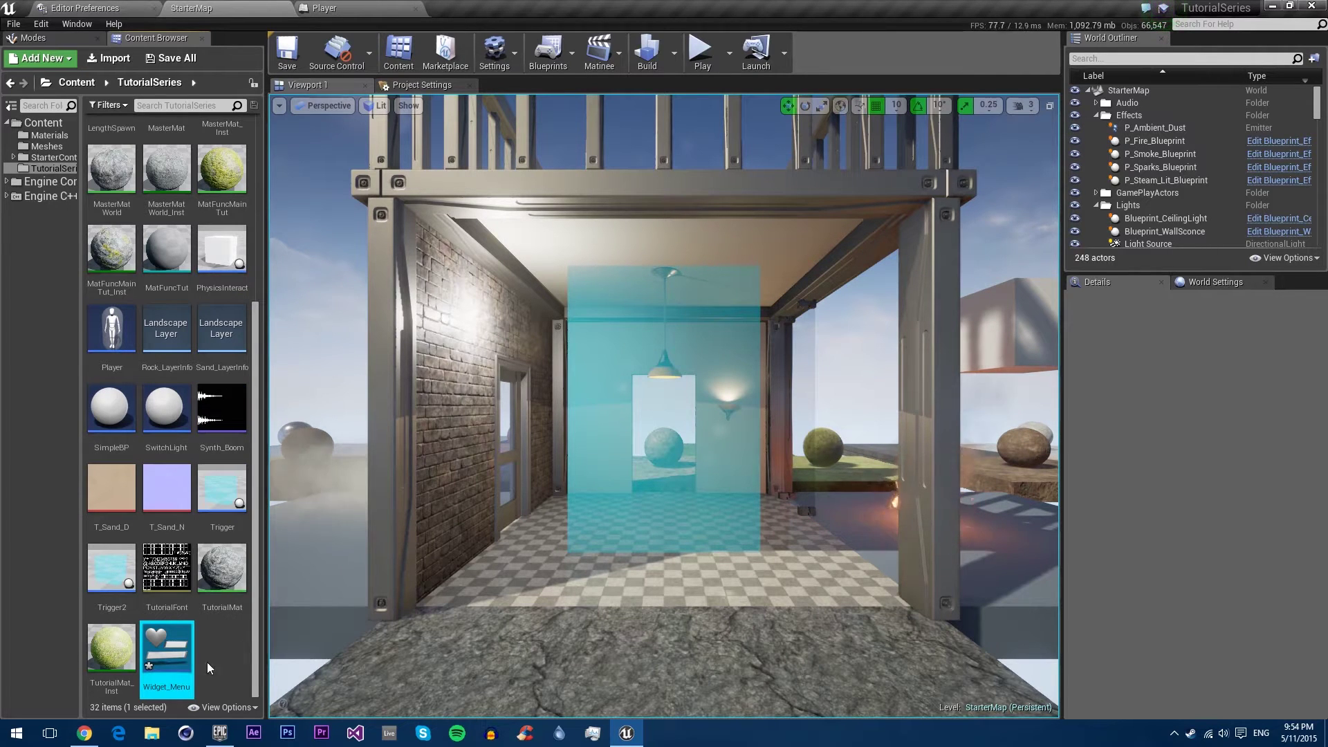
double_click(162, 666)
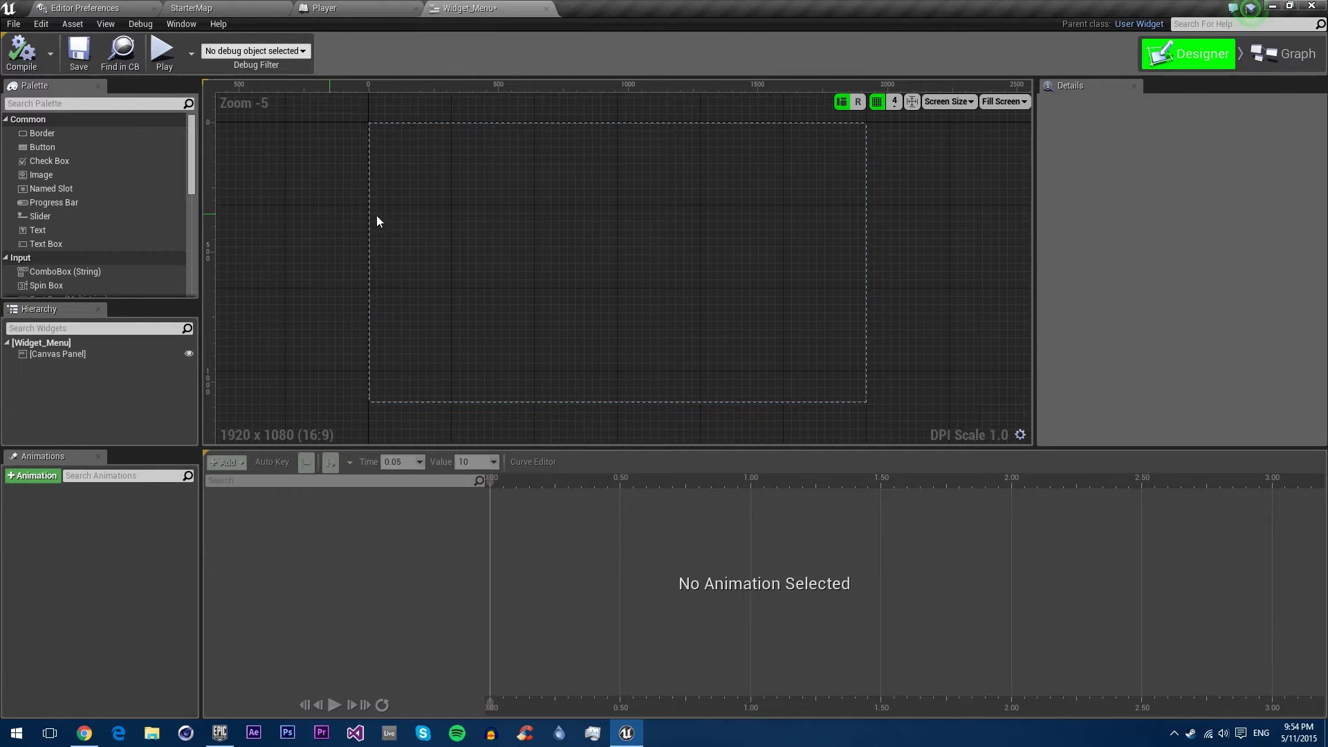
left_click(954, 101)
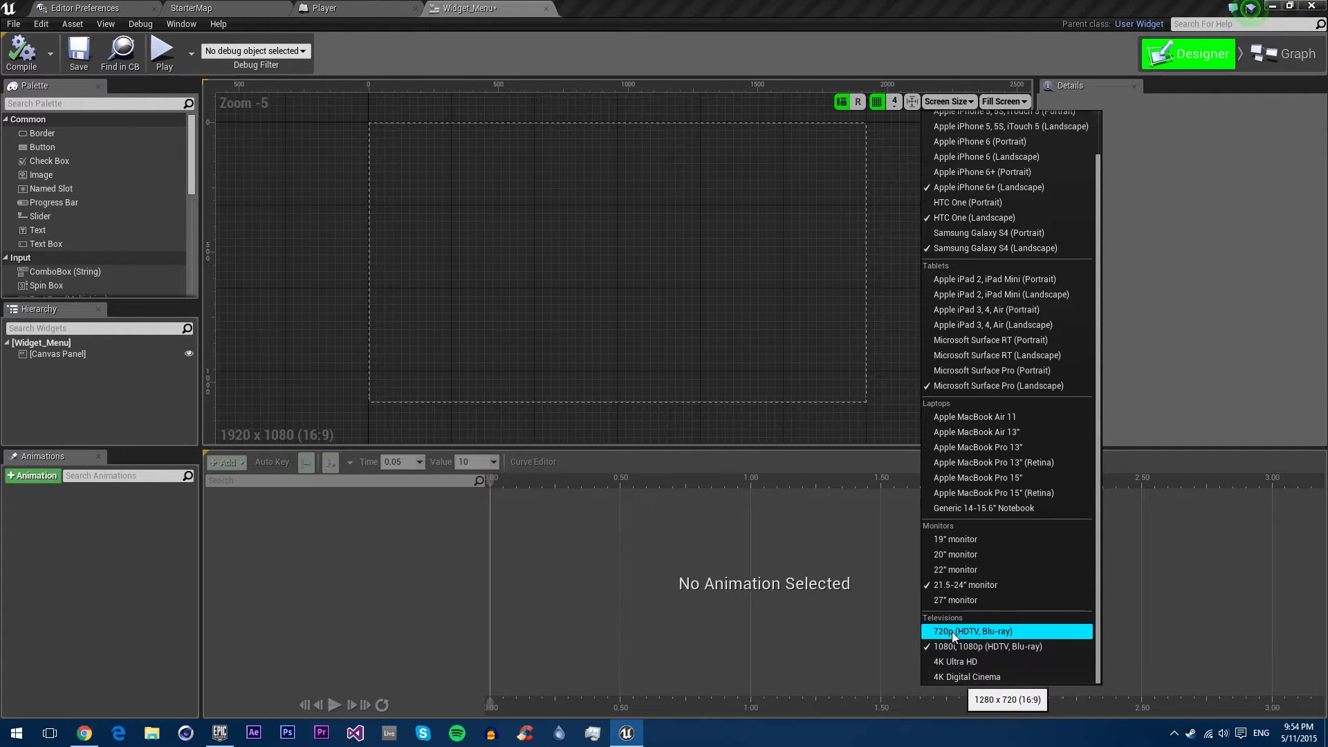
scroll(992, 281, "up", 3)
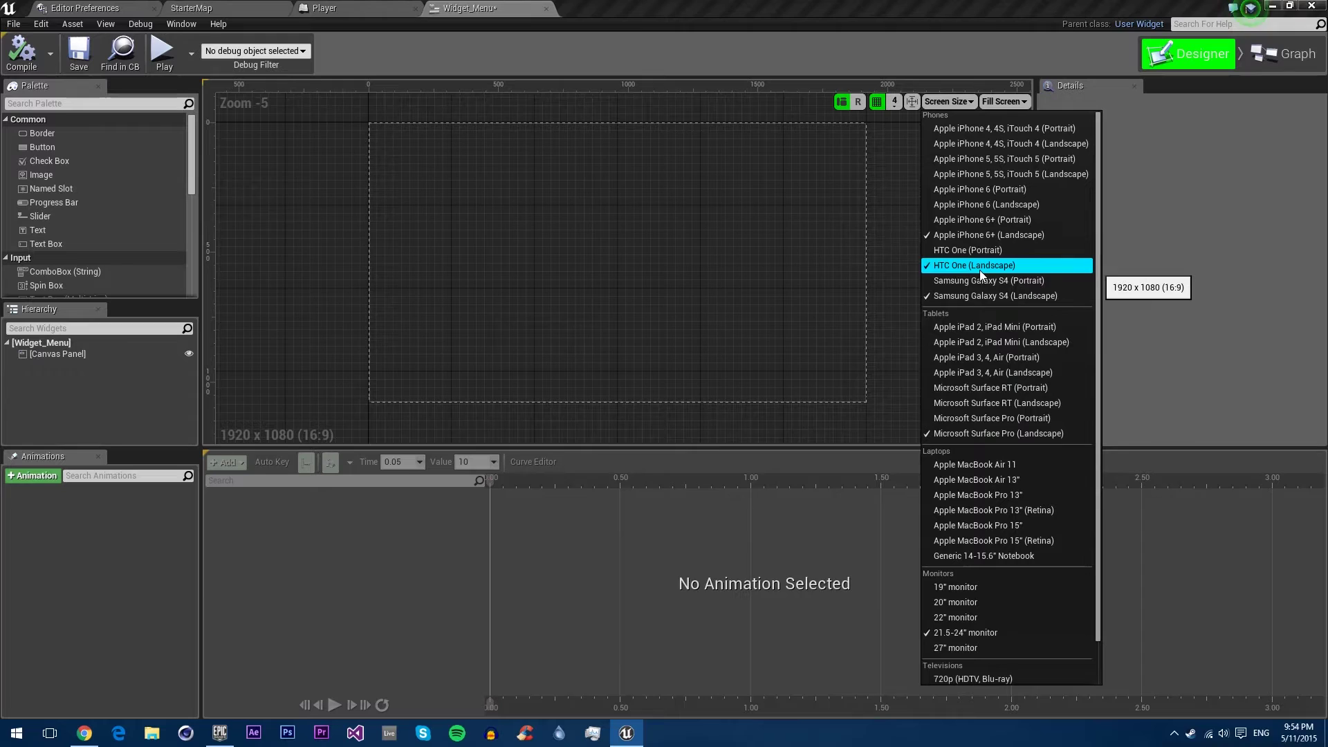
left_click(901, 287)
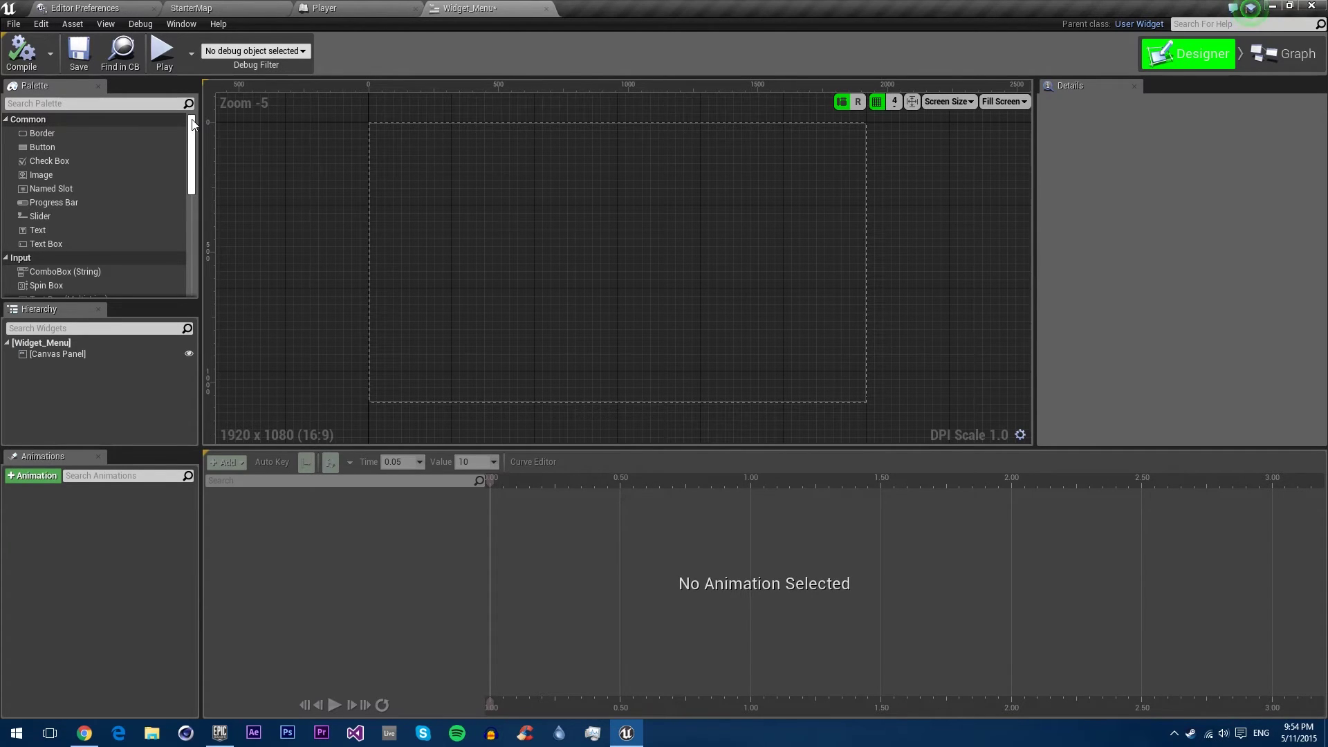
mouse_move(193, 123)
left_mouse_down()
mouse_move(188, 235)
mouse_move(184, 111)
left_mouse_up()
left_click_drag(192, 135, 168, 284)
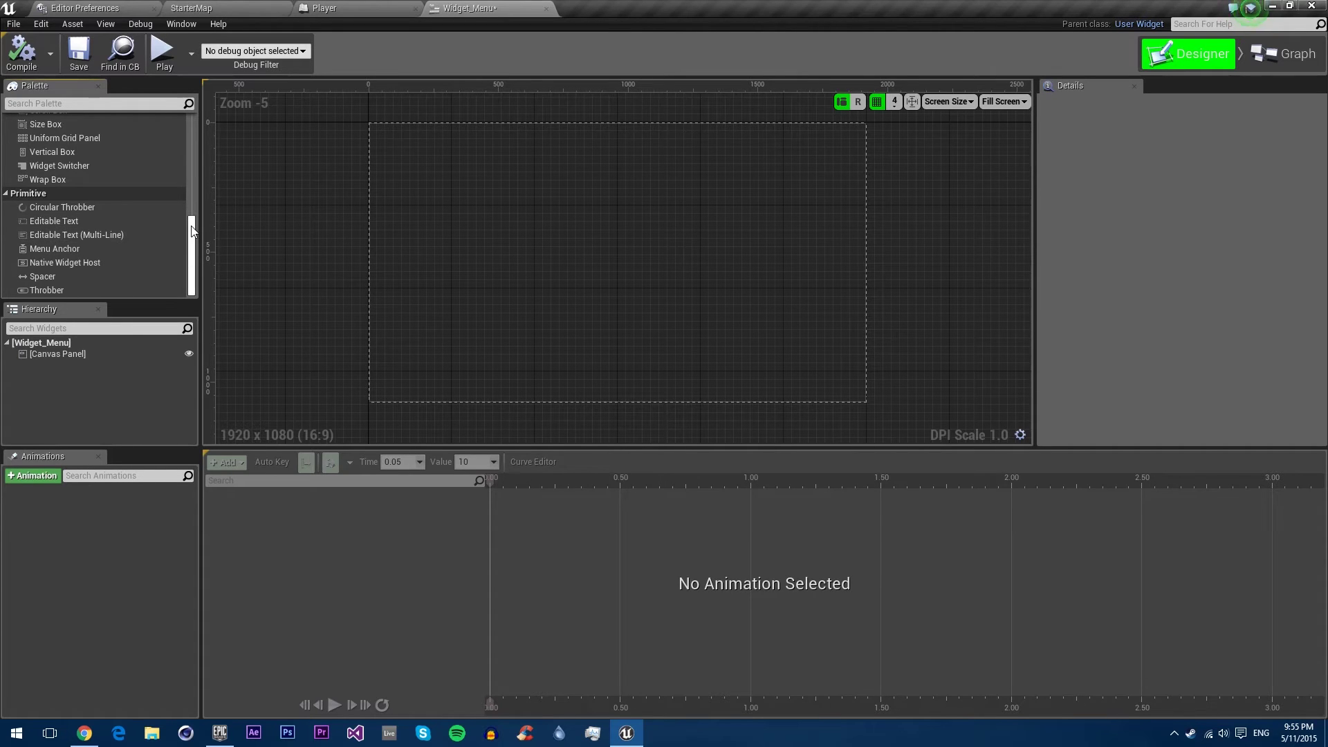
left_click_drag(192, 230, 193, 125)
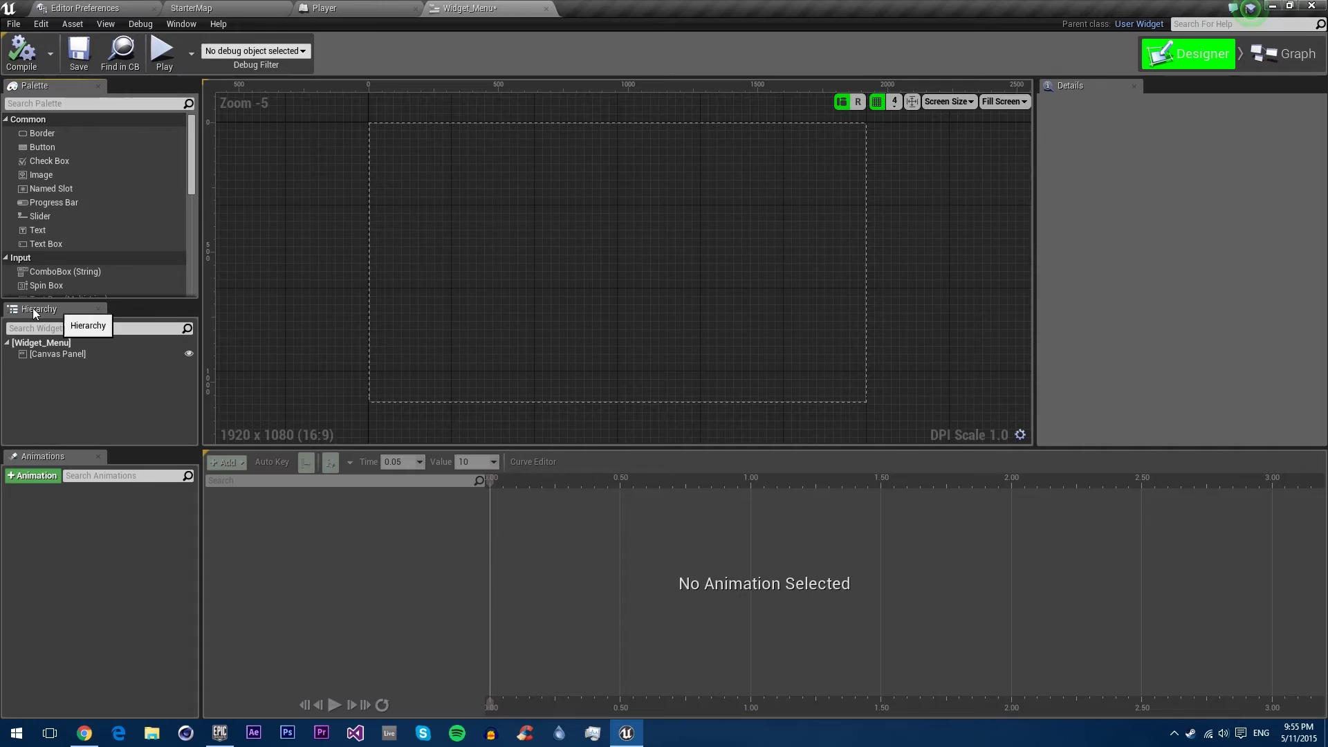
left_click(227, 7)
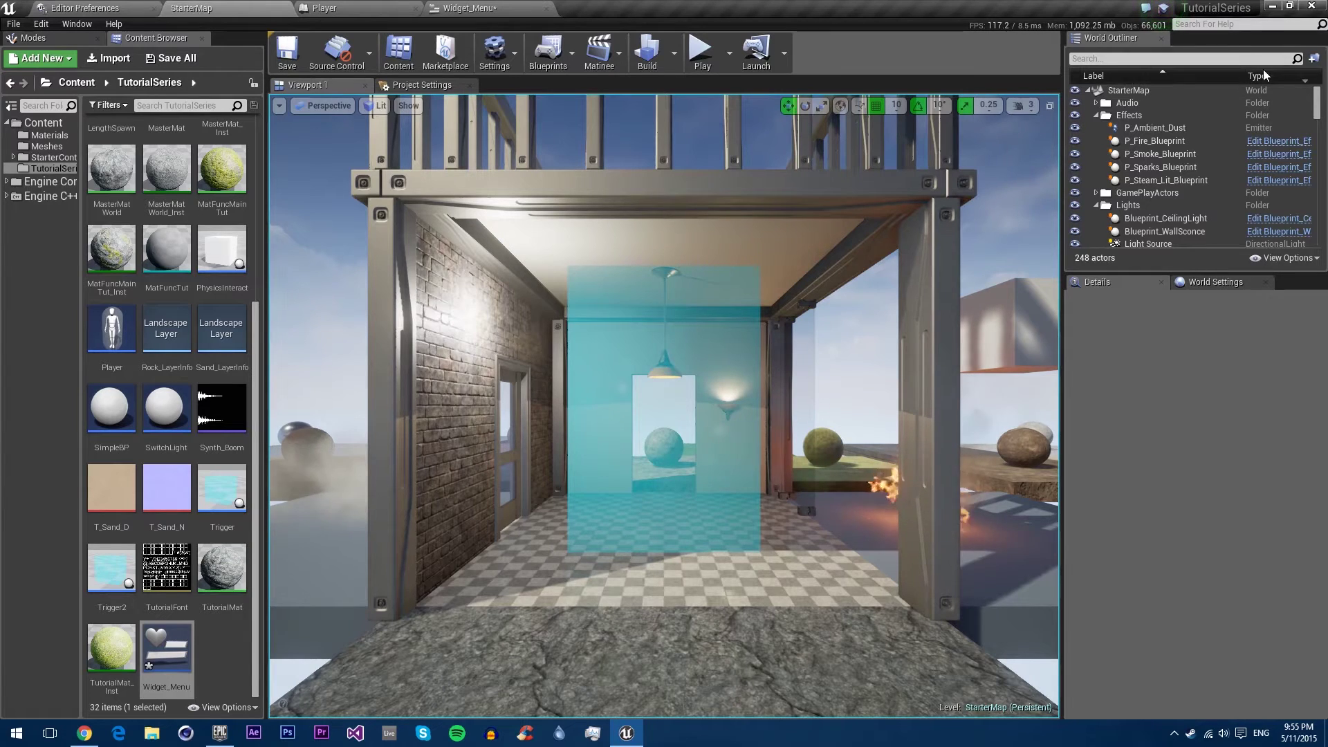
scroll(1312, 124, "down", 3)
scroll(1312, 124, "up", 3)
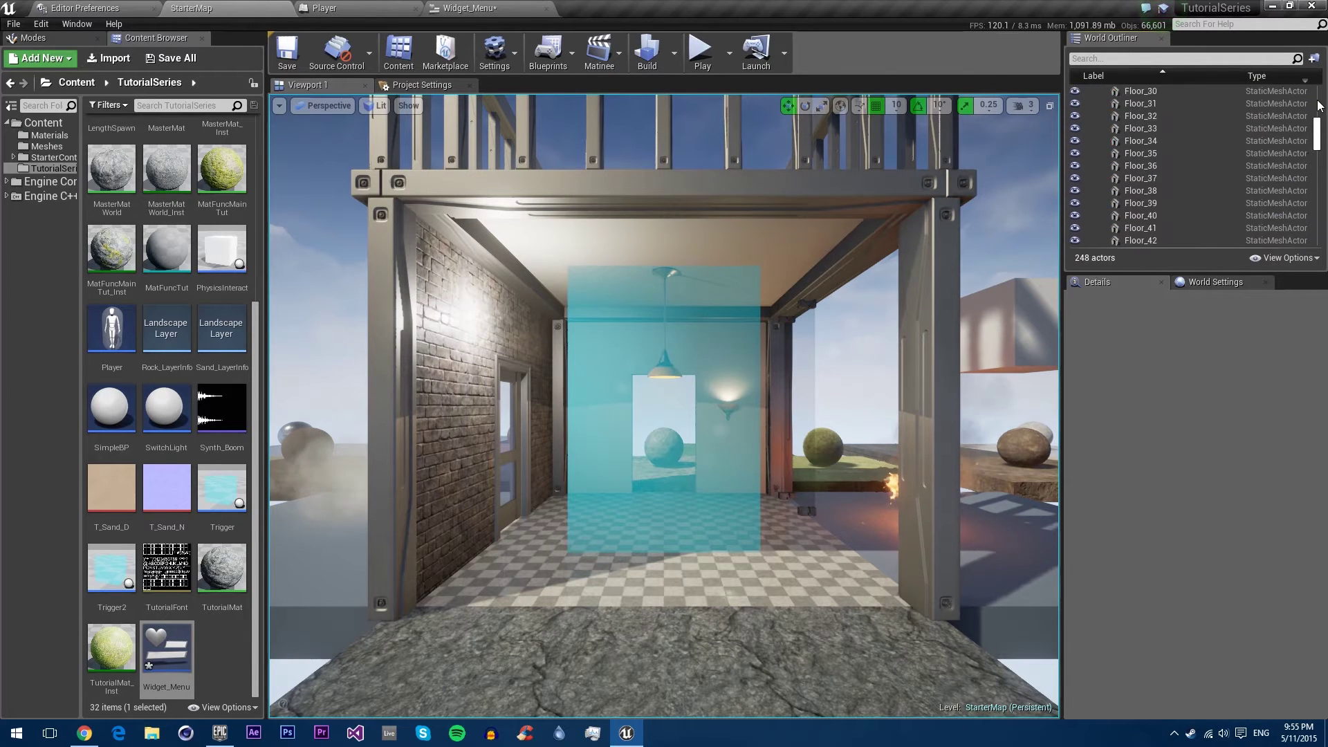
left_click(497, 9)
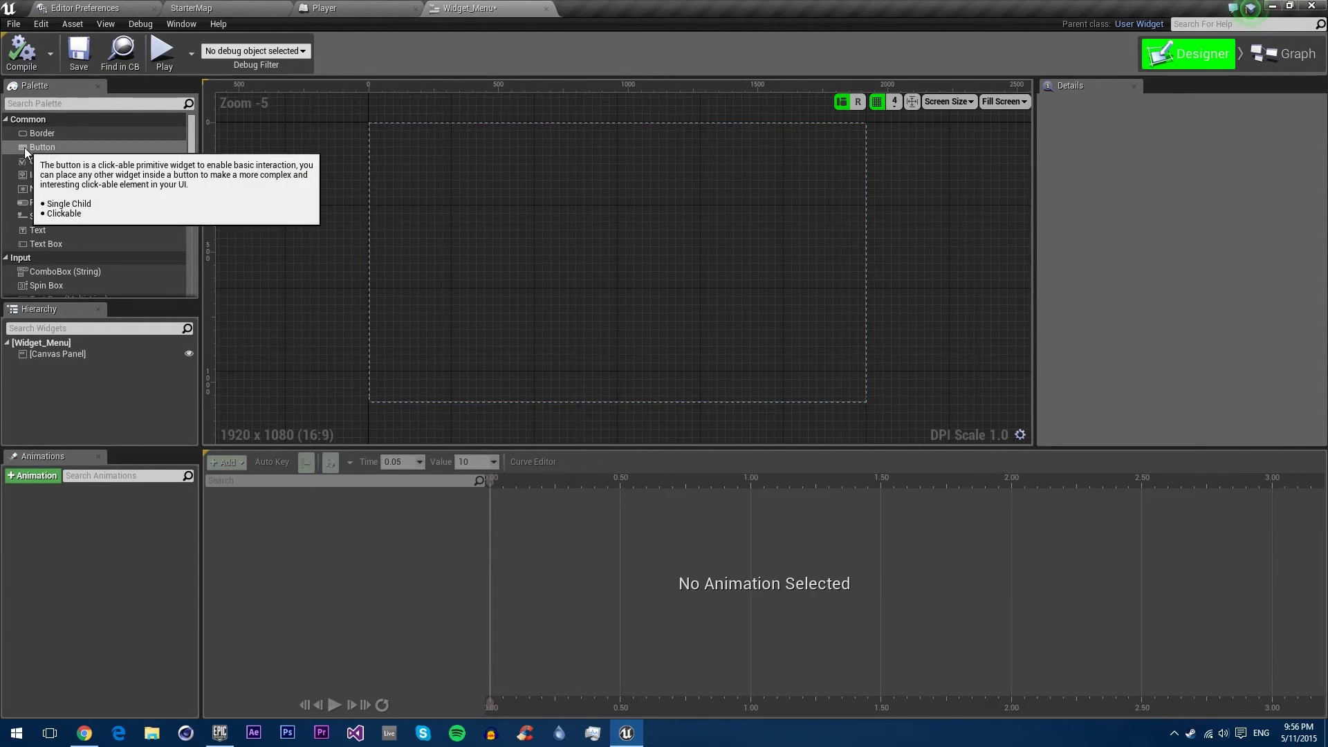
Drop a Button onto the Widget_Menu canvas, nest a Text Block label in it, and inspect both.
left_click_drag(27, 148, 582, 207)
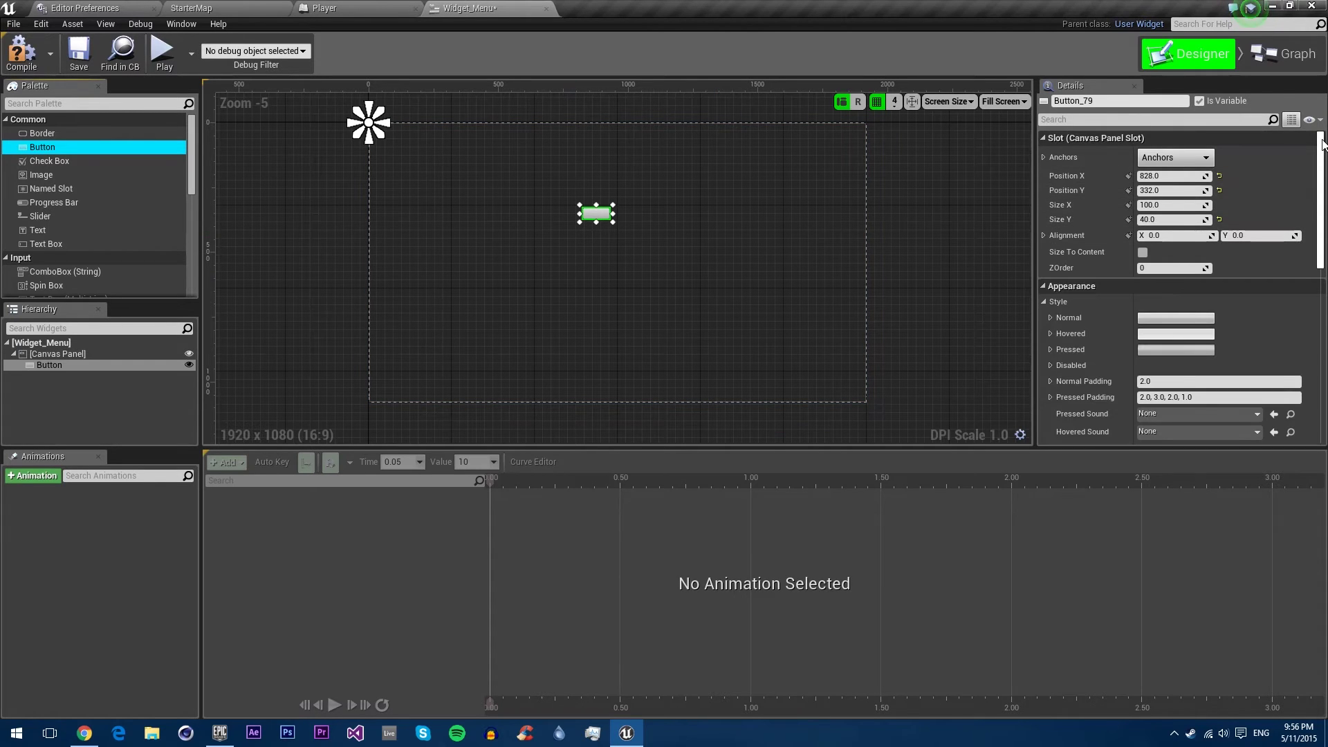
scroll(1307, 224, "down", 10)
scroll(1307, 224, "up", 10)
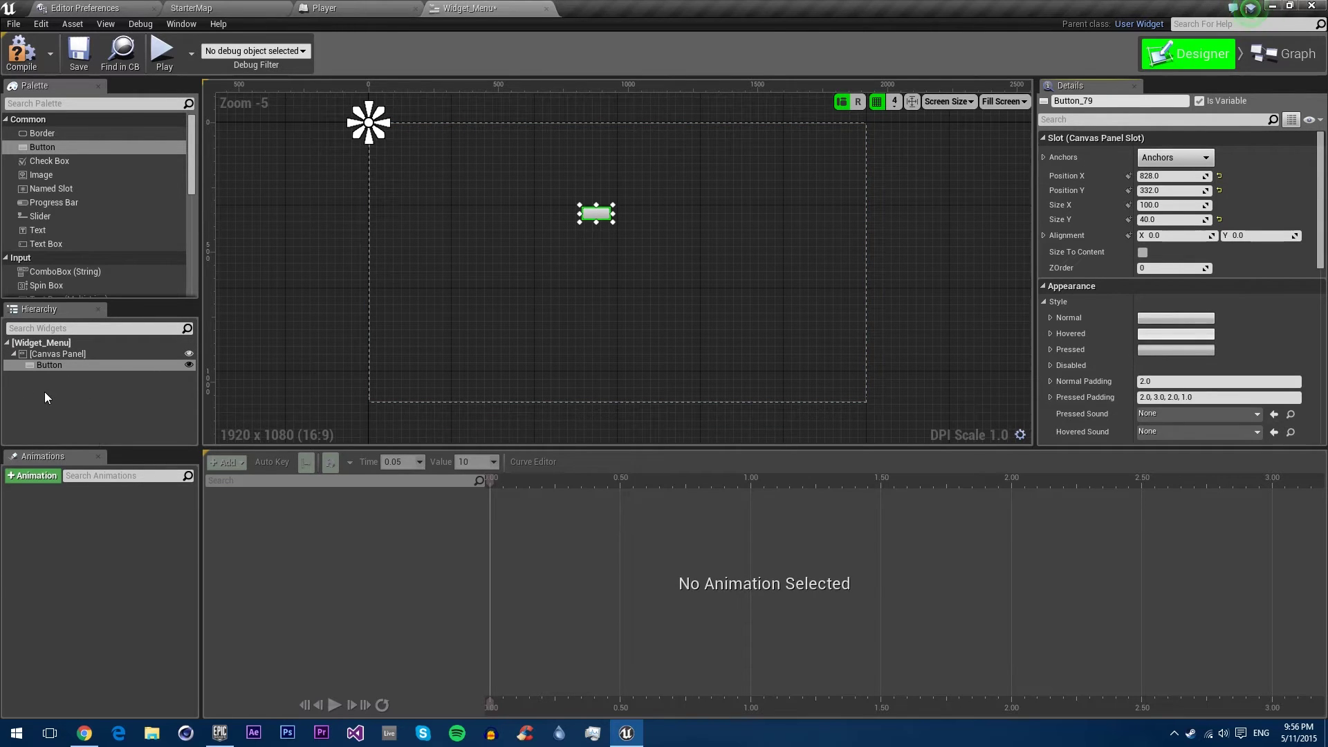
left_click_drag(38, 230, 588, 211)
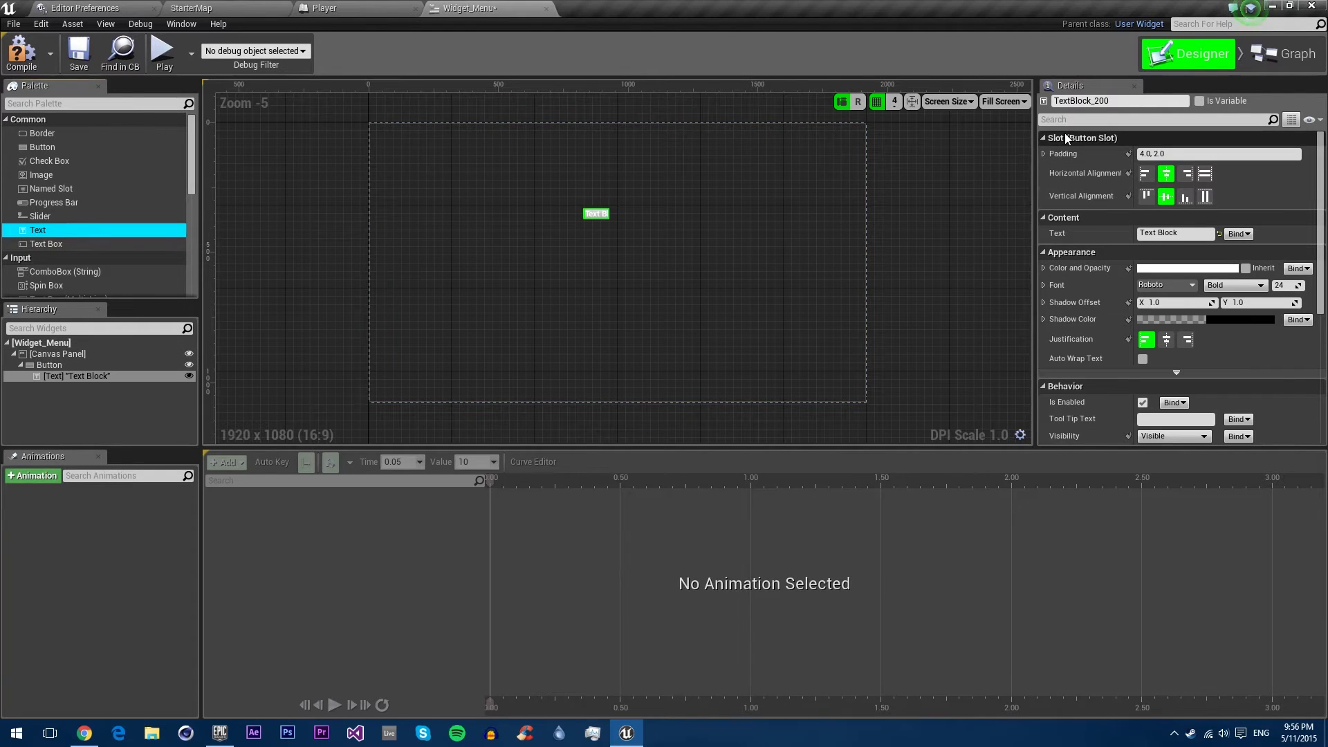
left_click(49, 365)
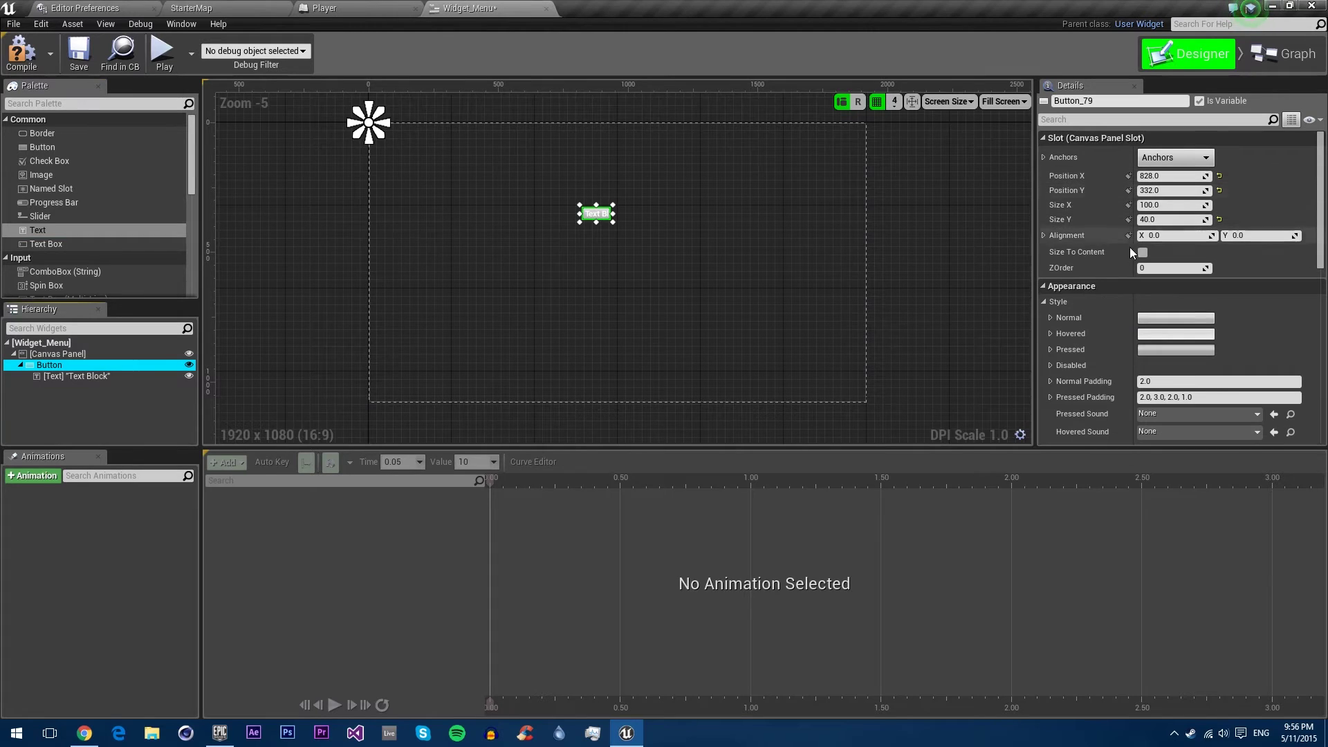
left_click(102, 378)
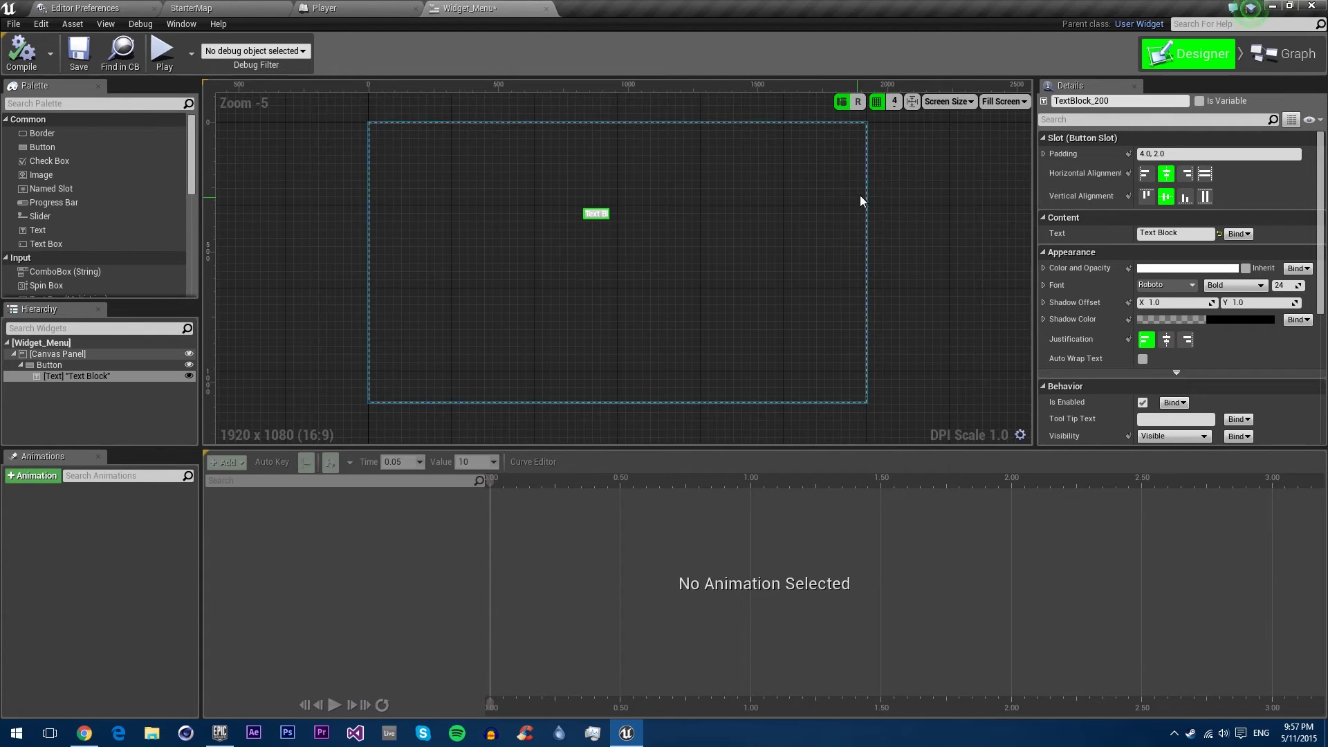
In the Player event graph near Start Cam Height, add a new variable named Menu.
left_click(354, 6)
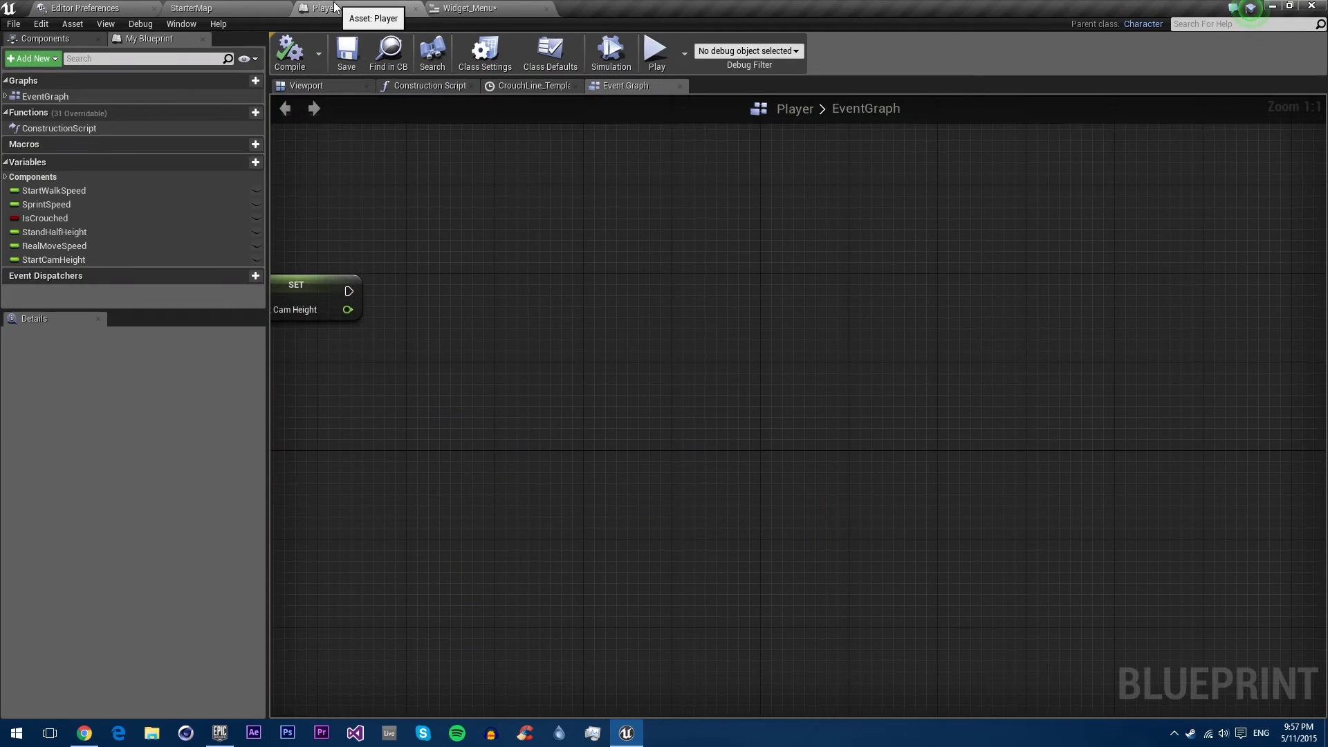
right_click_drag(467, 268, 874, 260)
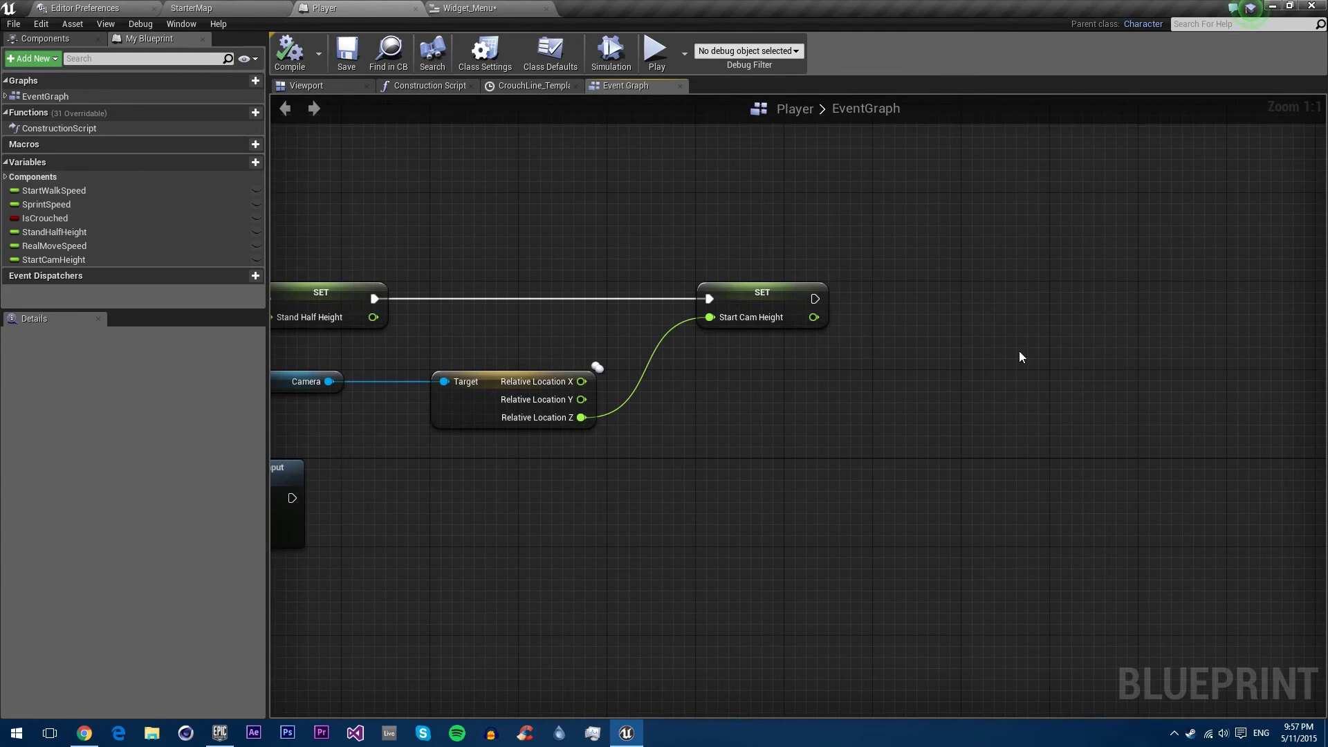
scroll(766, 362, "down", 5)
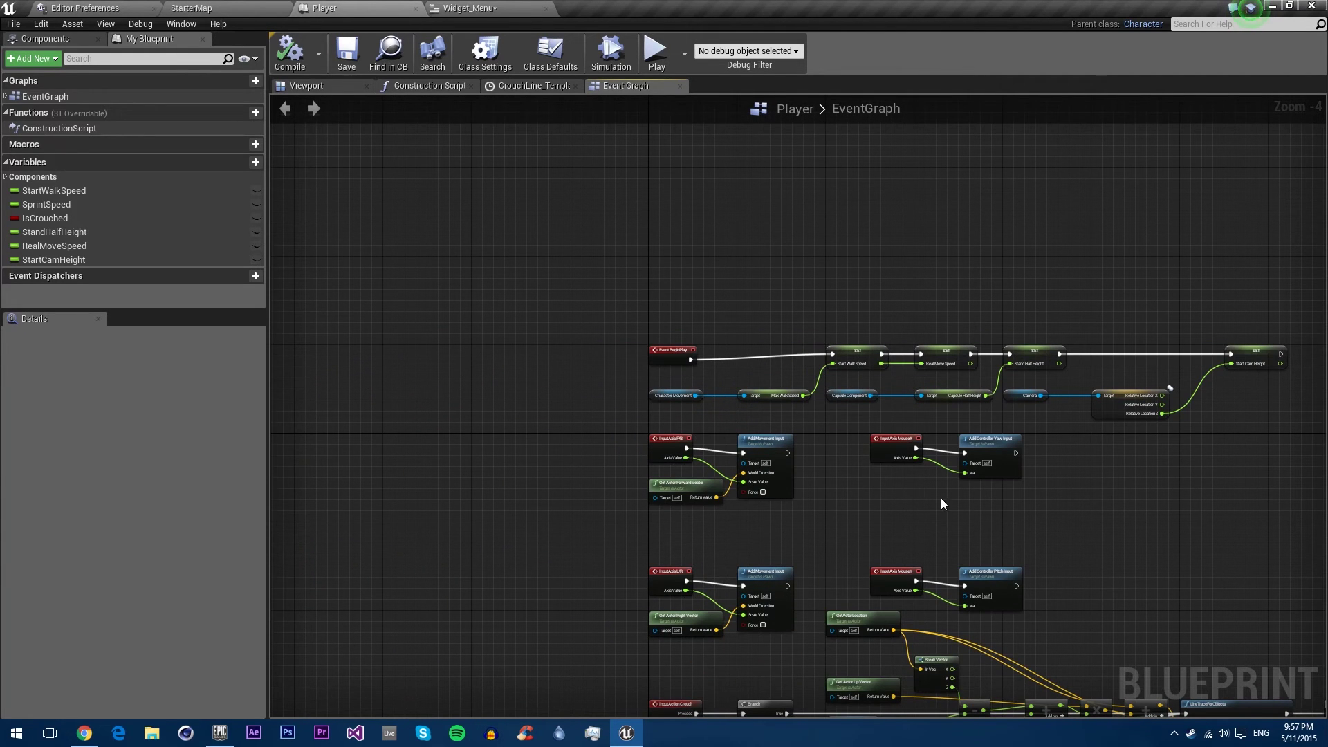
right_click_drag(1118, 485, 832, 332)
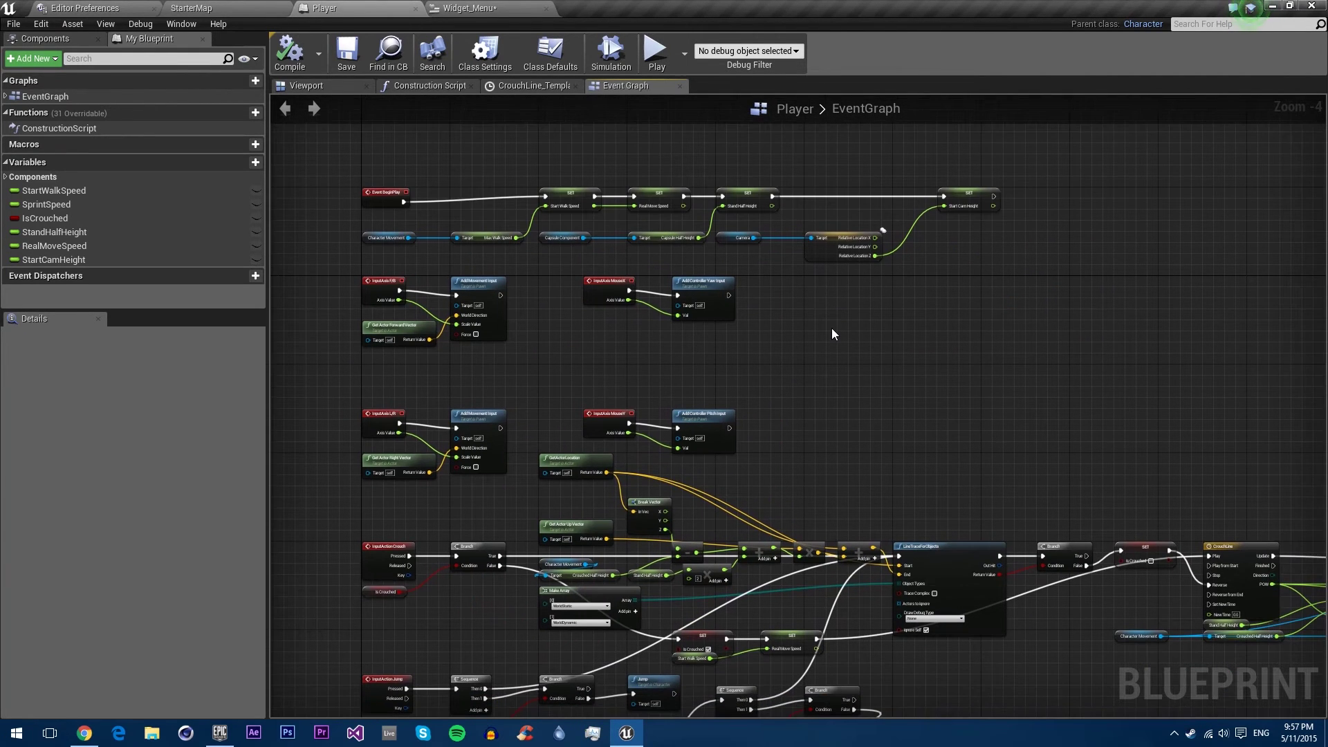
right_click_drag(1098, 327, 1037, 343)
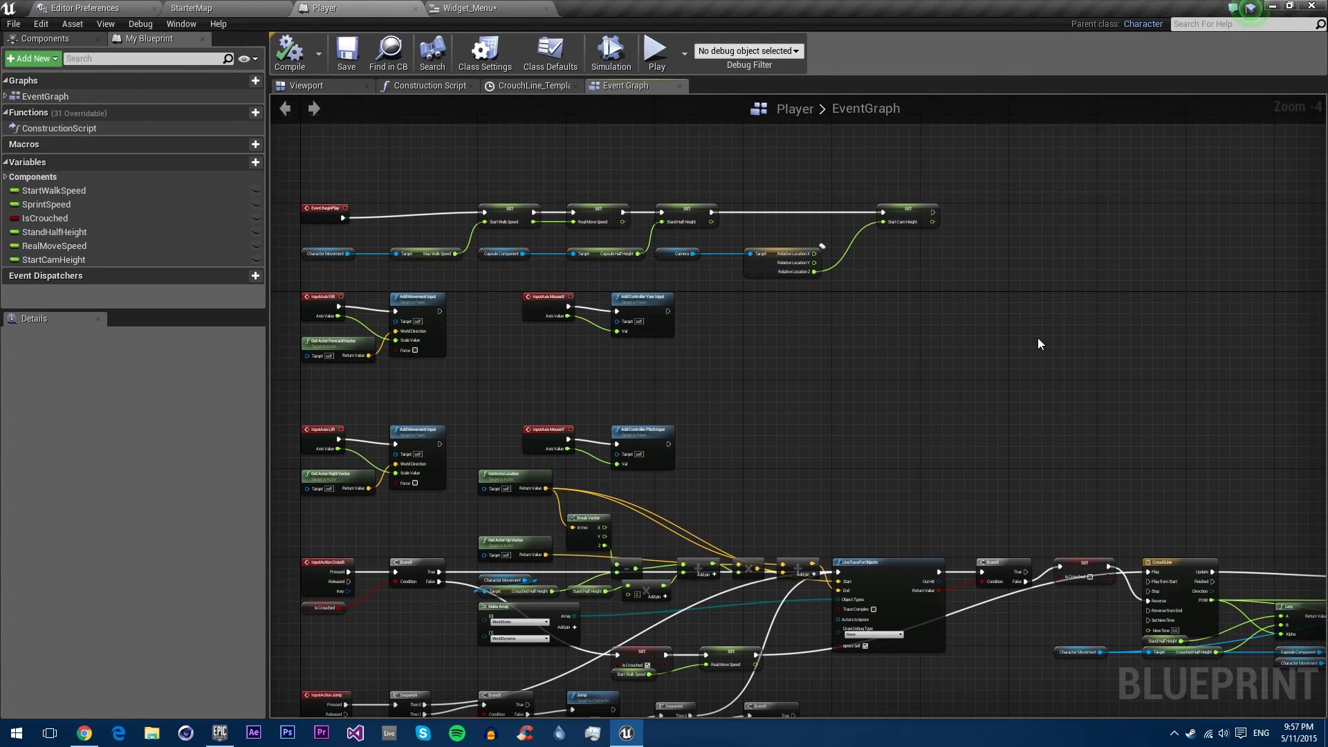
right_click_drag(1053, 260, 1013, 305)
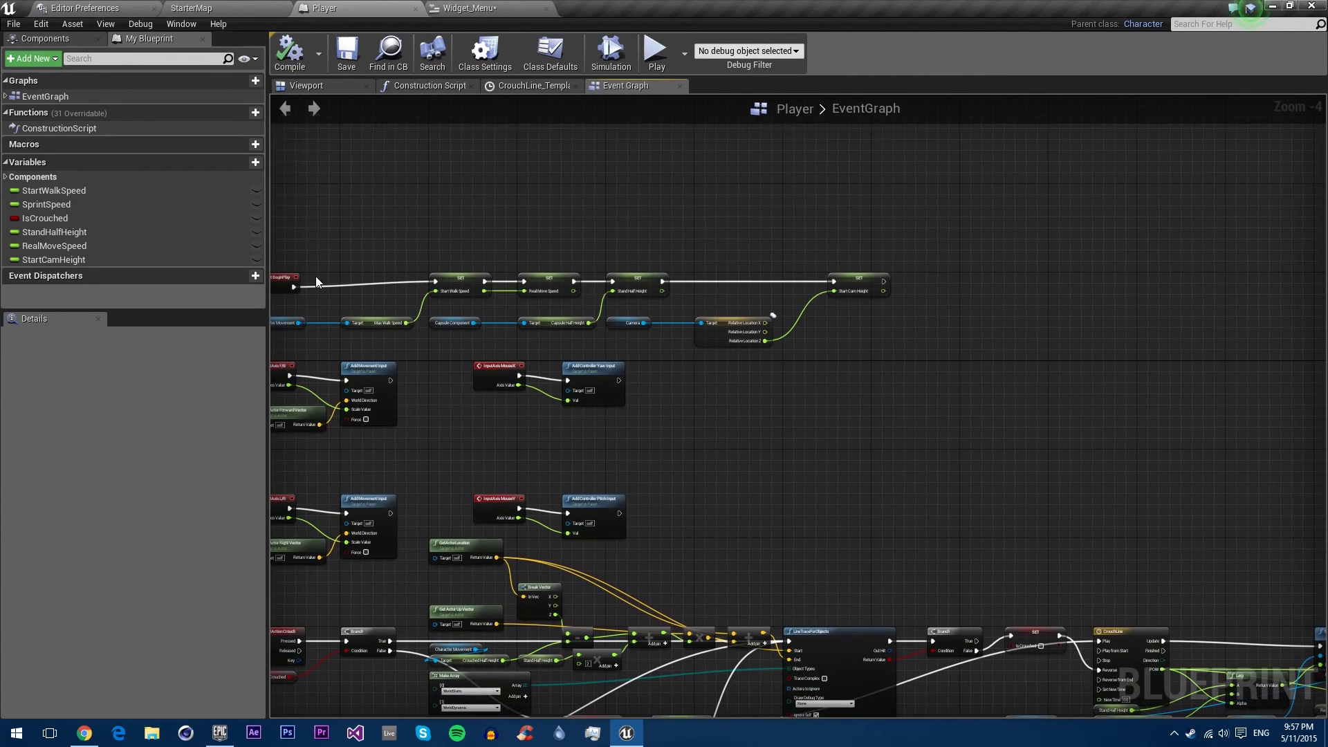
right_click_drag(316, 276, 394, 267)
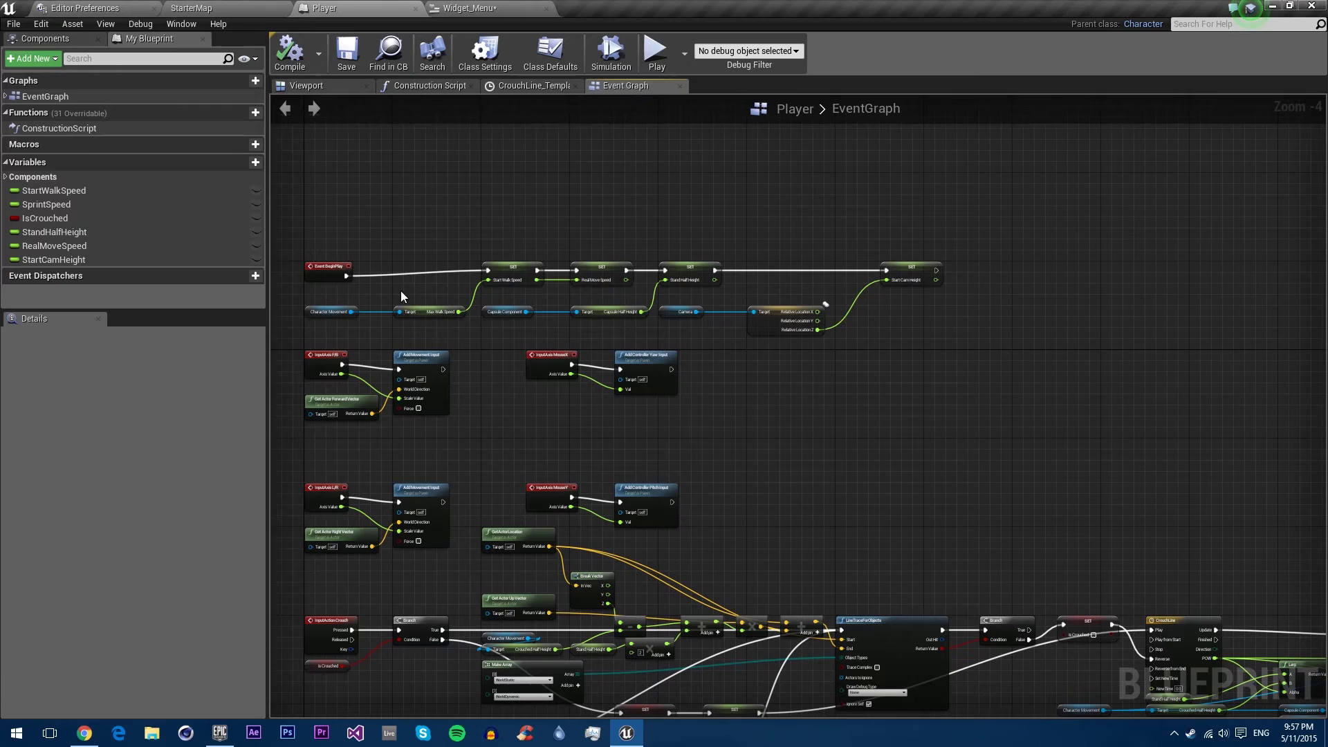
right_click_drag(910, 289, 564, 269)
scroll(564, 268, "up", 2)
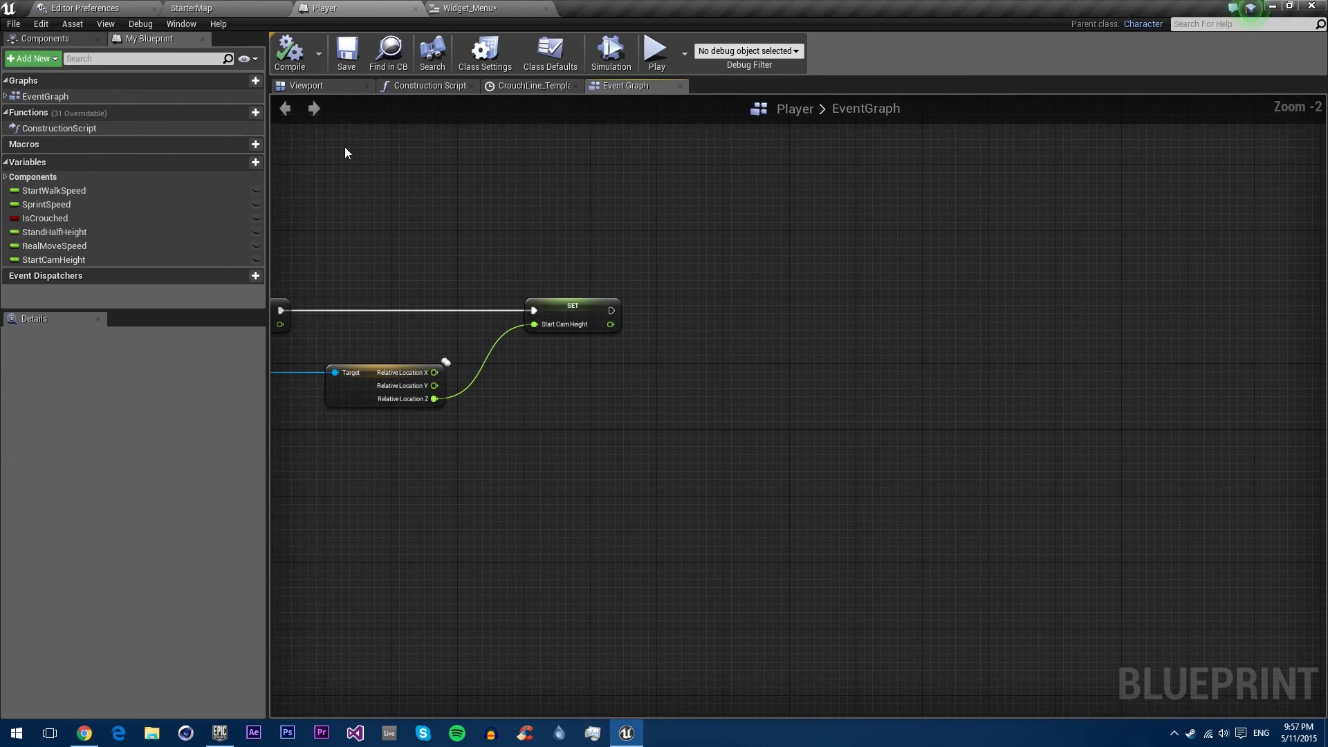
left_click(256, 163)
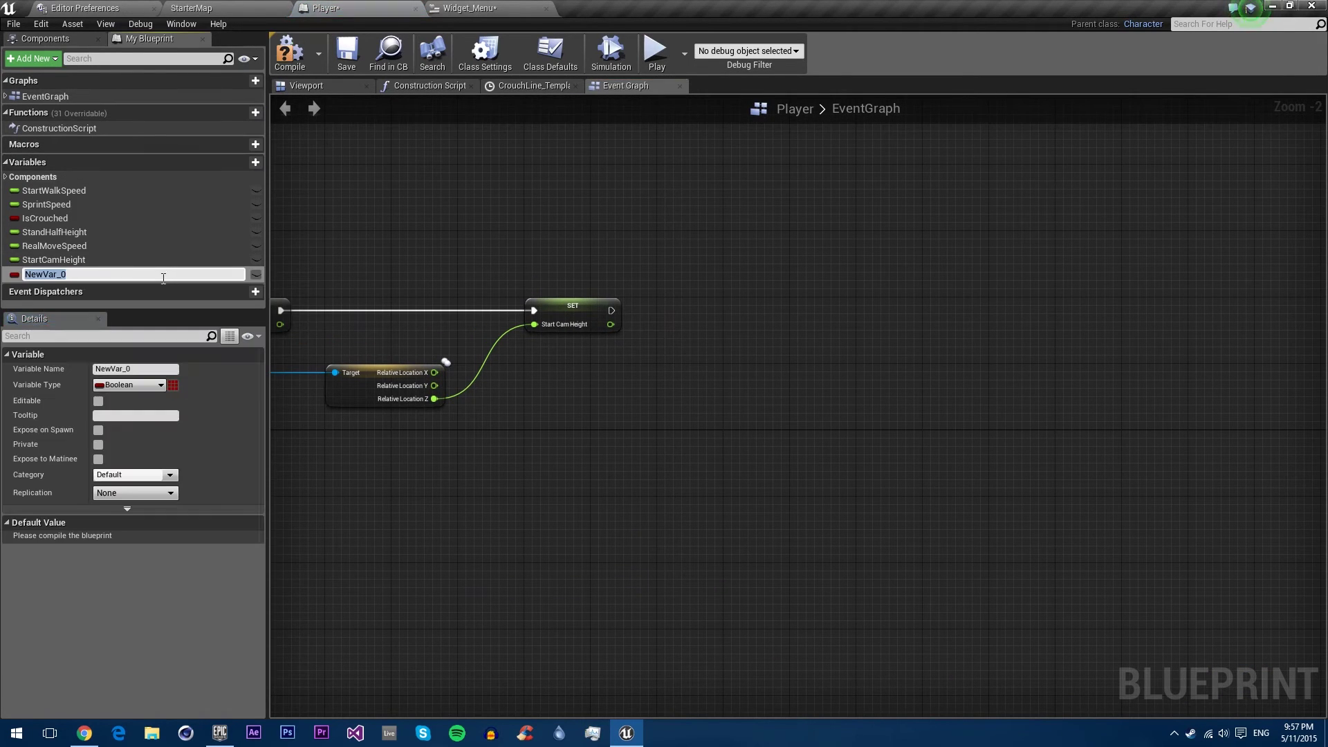
type("Menu")
key("Return")
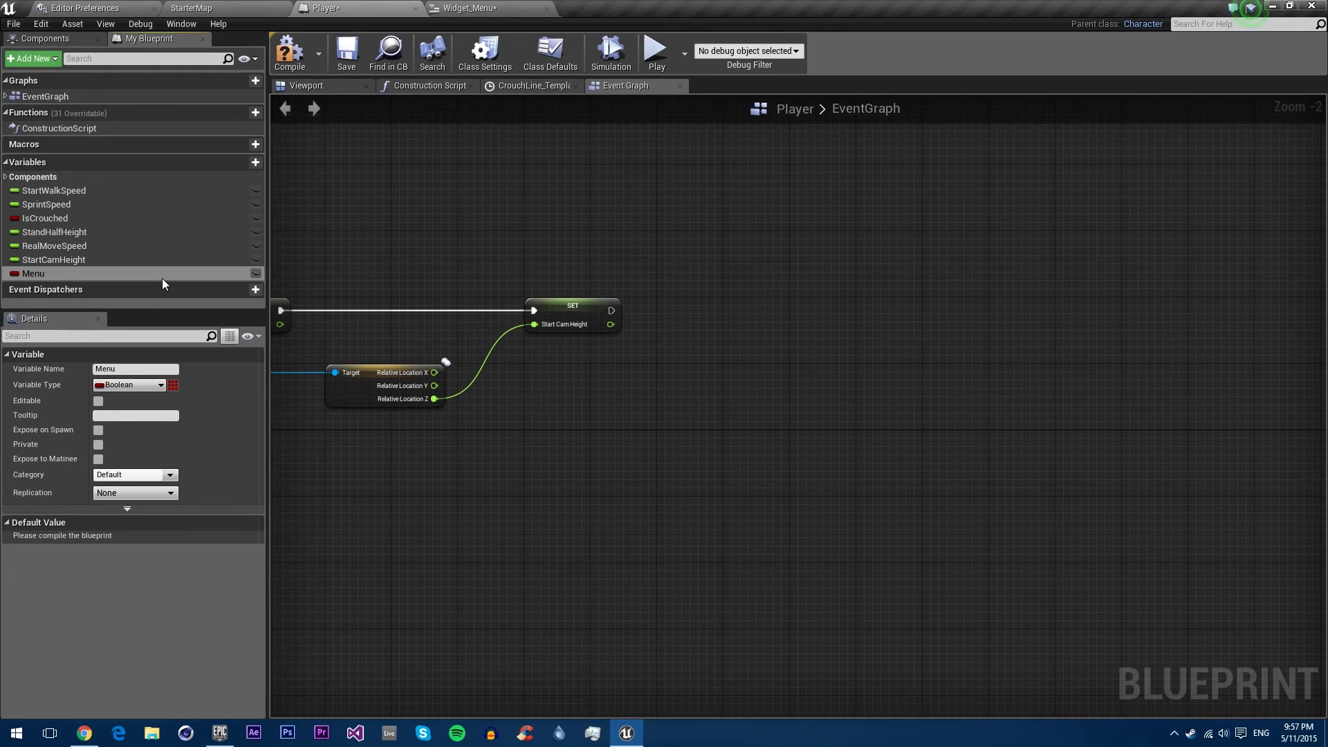
Make Menu a User Widget class, compile, and set its default value to Widget_Menu.
left_click(133, 386)
type("widget")
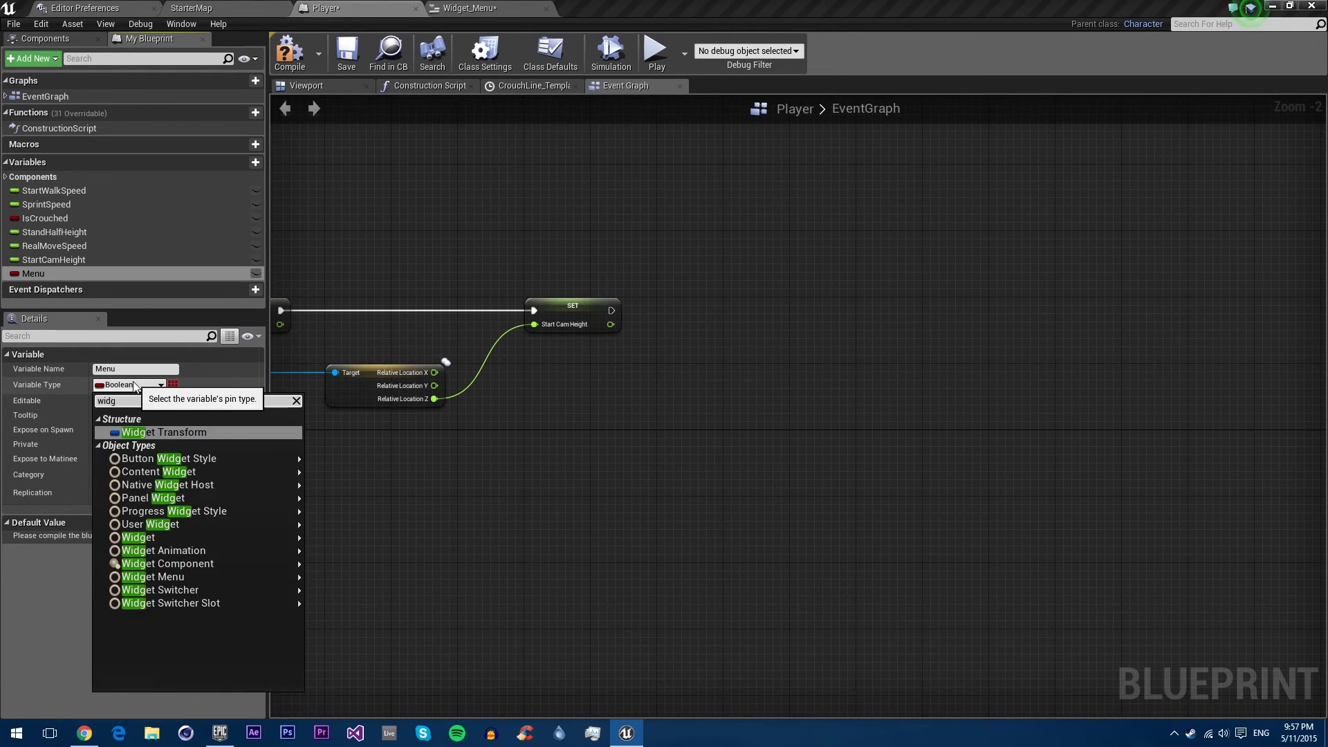
mouse_move(119, 541)
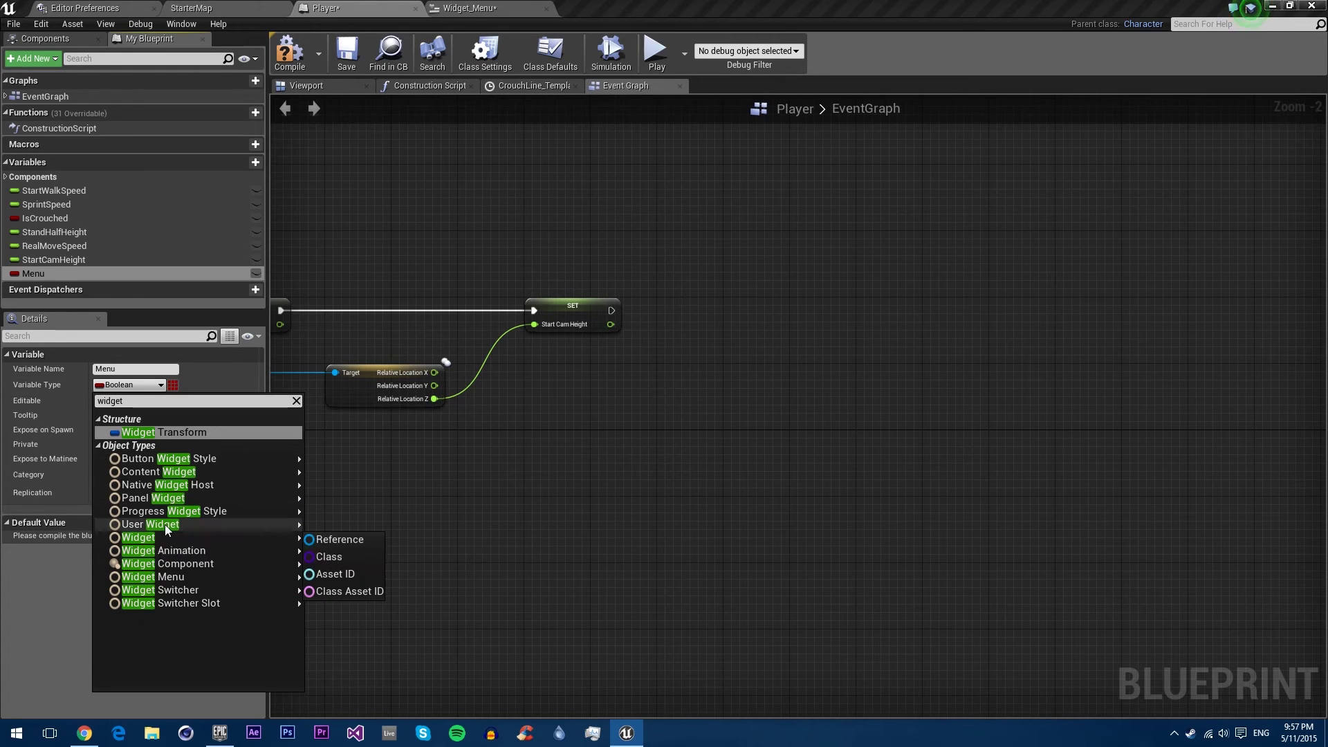
mouse_move(165, 524)
left_click(345, 545)
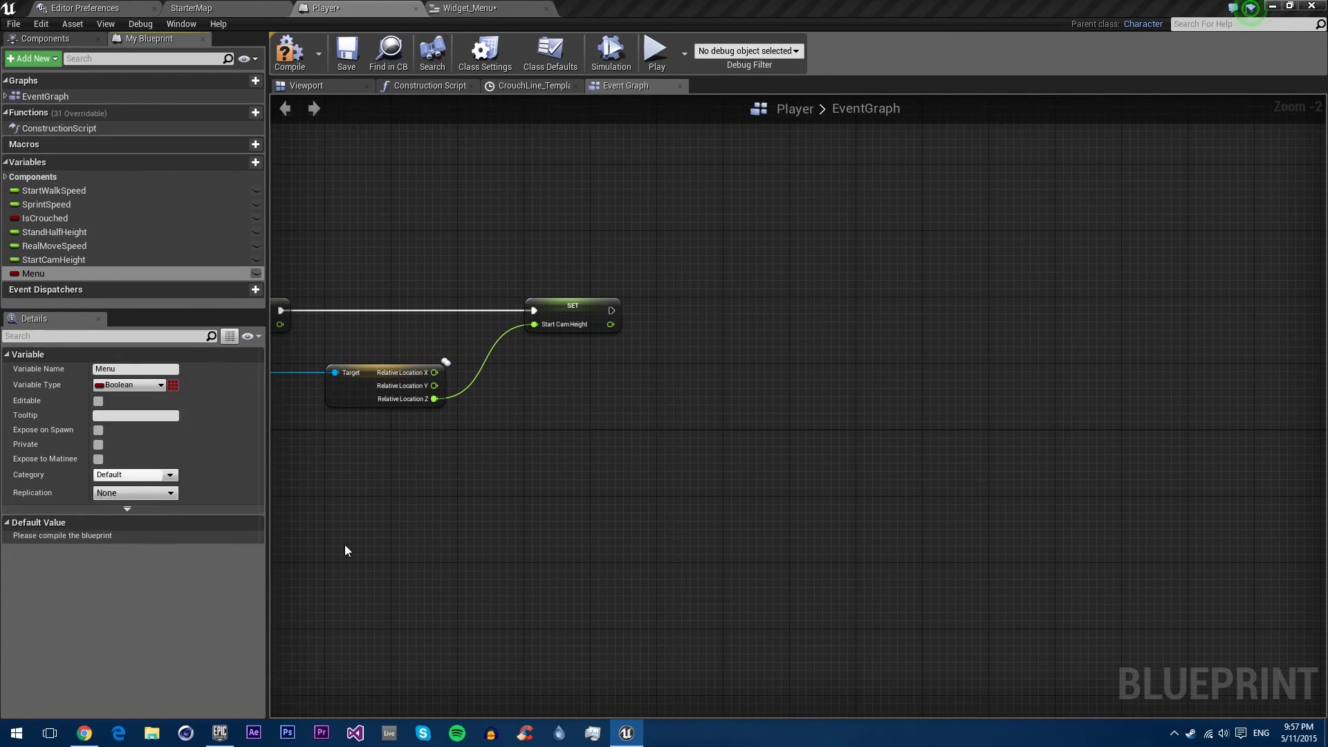
left_click(296, 69)
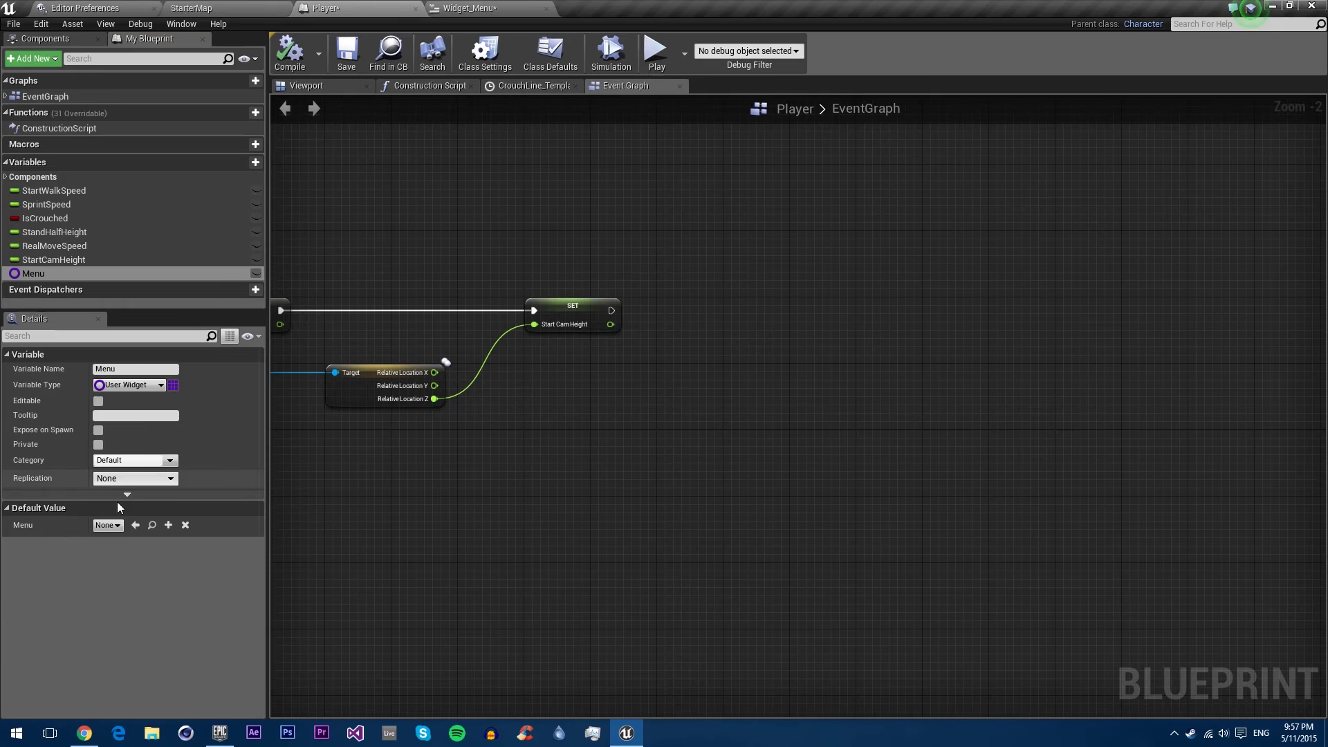
left_click(105, 526)
left_click(131, 563)
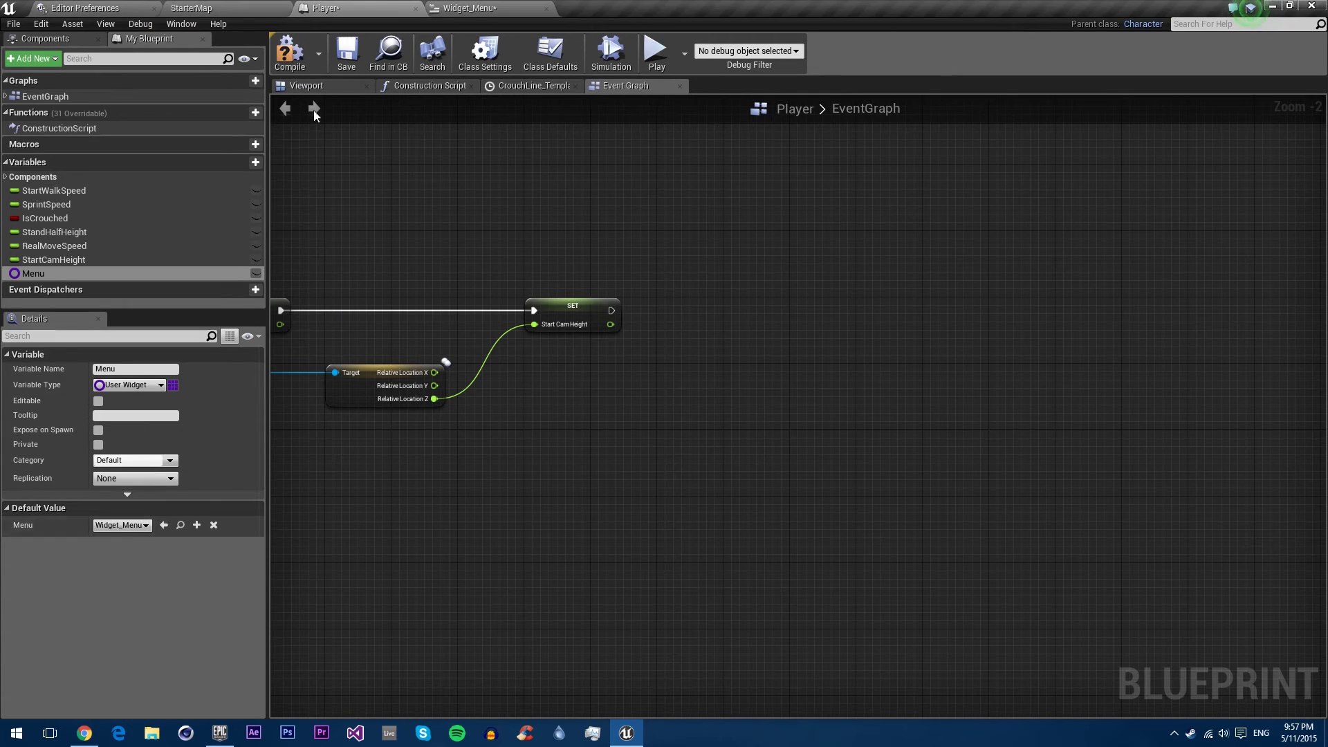
Save the Player blueprint and chain a Create Widget node from Menu after Start Cam Height.
left_click(347, 55)
left_click_drag(33, 273, 662, 304)
type("creatye")
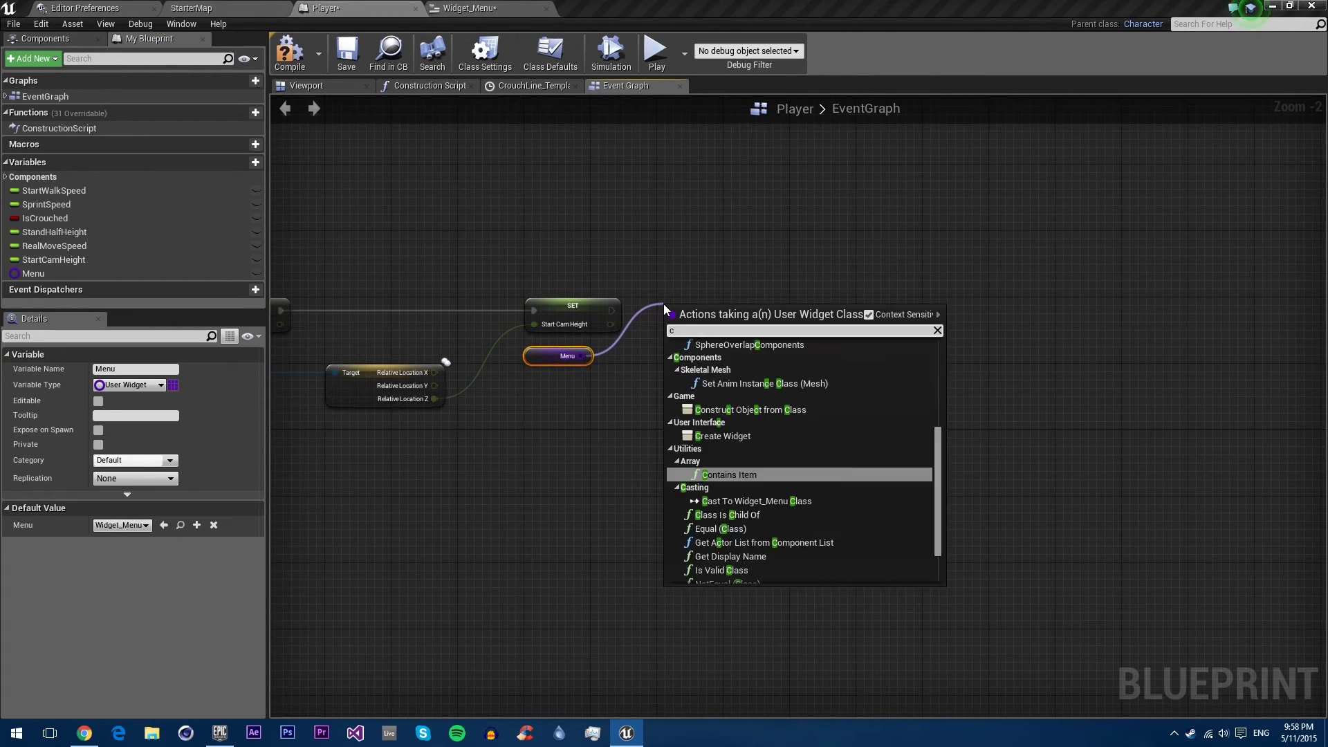
key("Return")
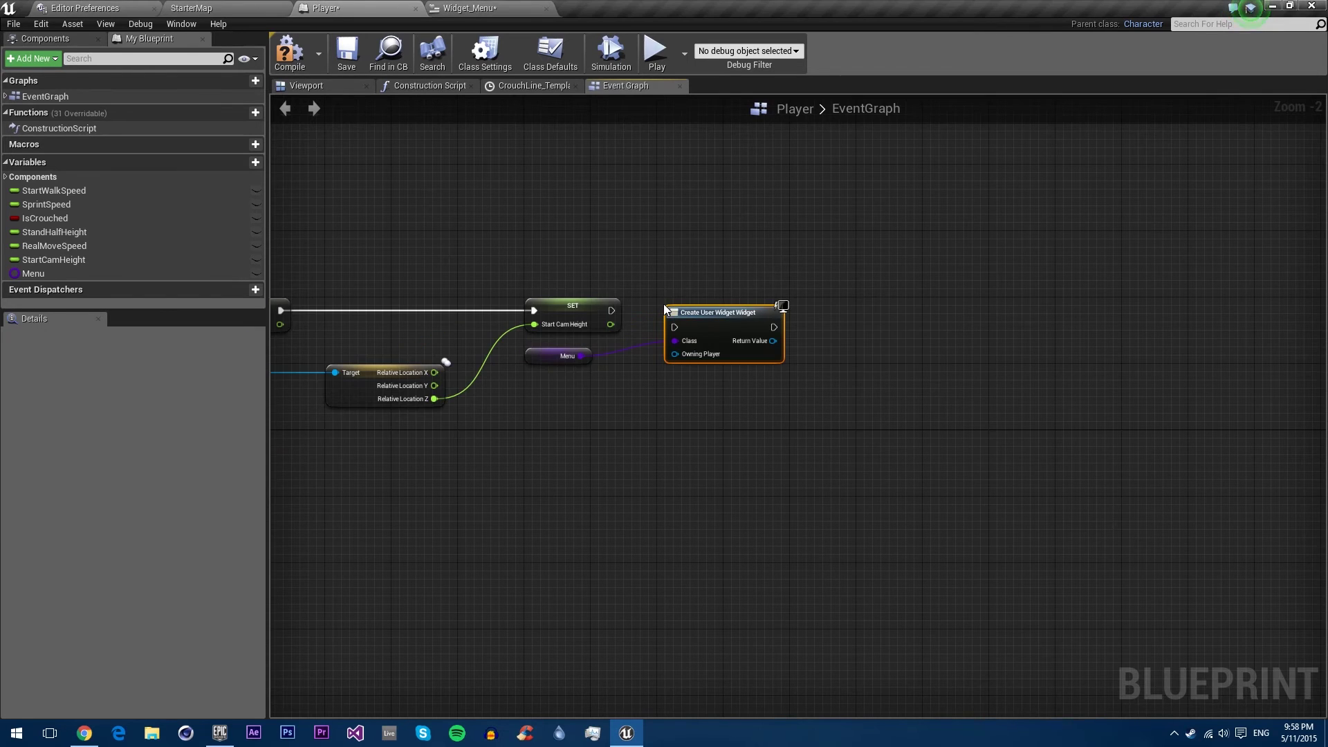
left_click_drag(707, 324, 612, 310)
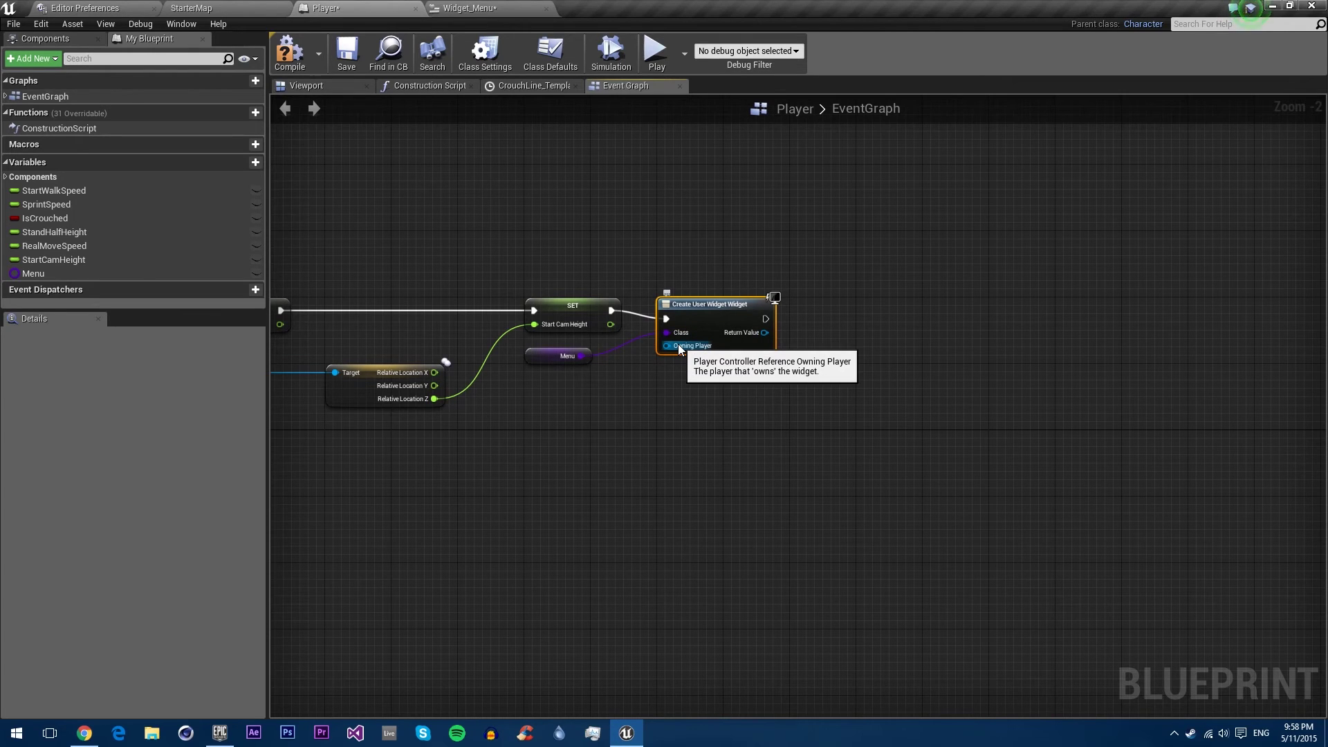
Feed a Get Owning Player node into the Create Widget node's Owning Player pin.
left_click_drag(679, 348, 533, 370)
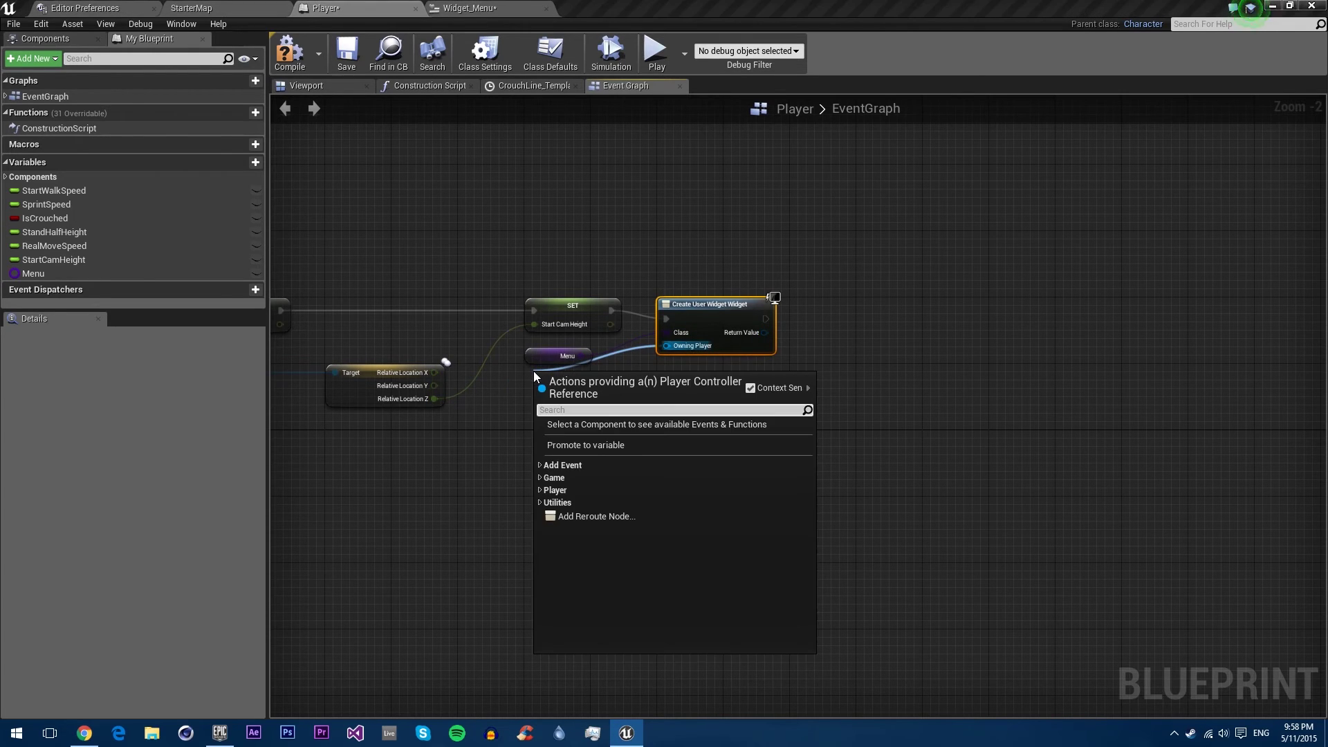
type("owning")
key("Return")
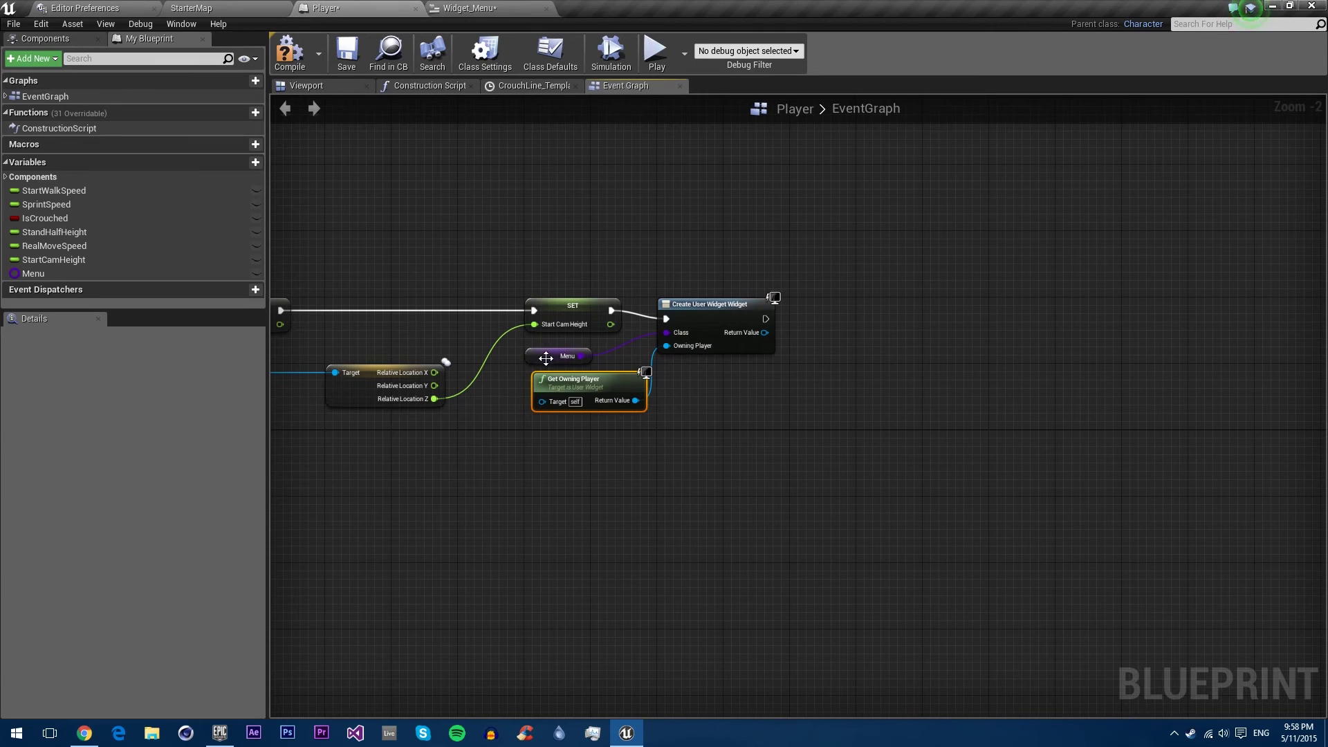
left_click_drag(552, 382, 544, 374)
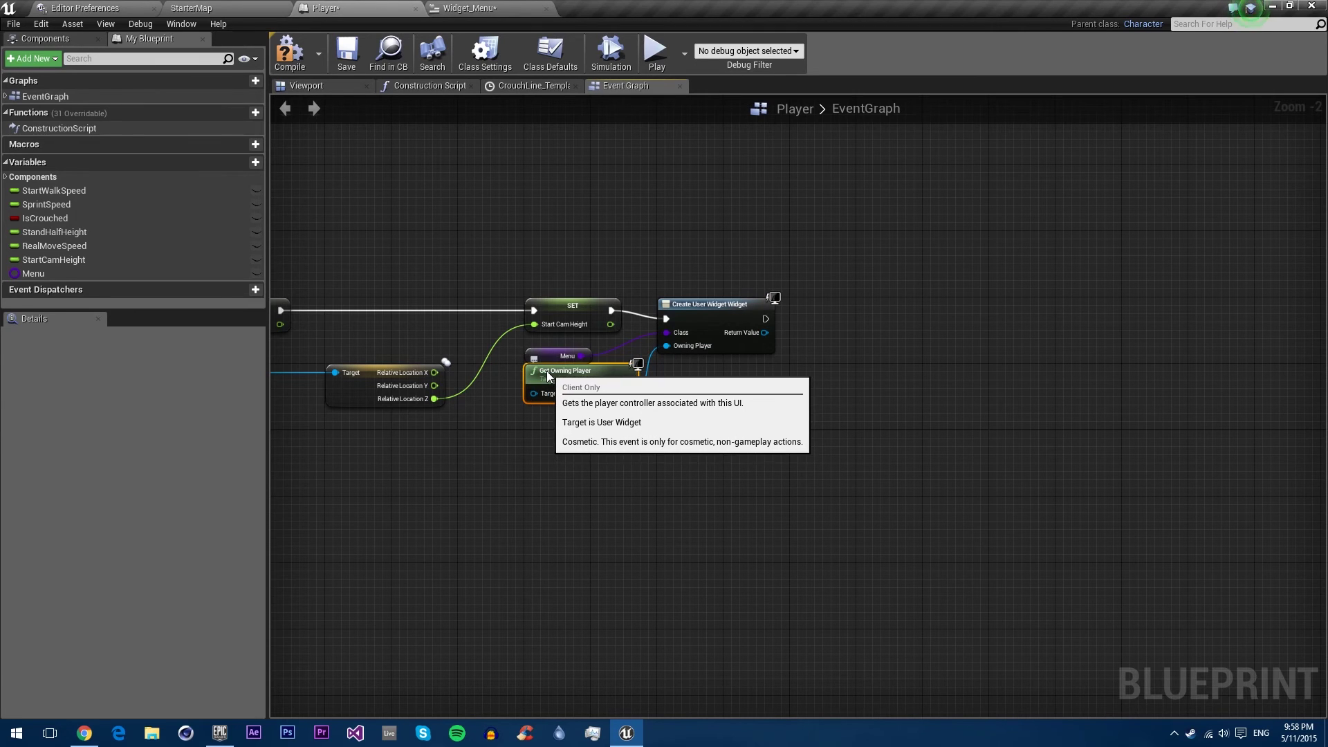
Add the created widget to the screen with an Add to Viewport node.
left_click_drag(736, 325, 879, 307)
type("add")
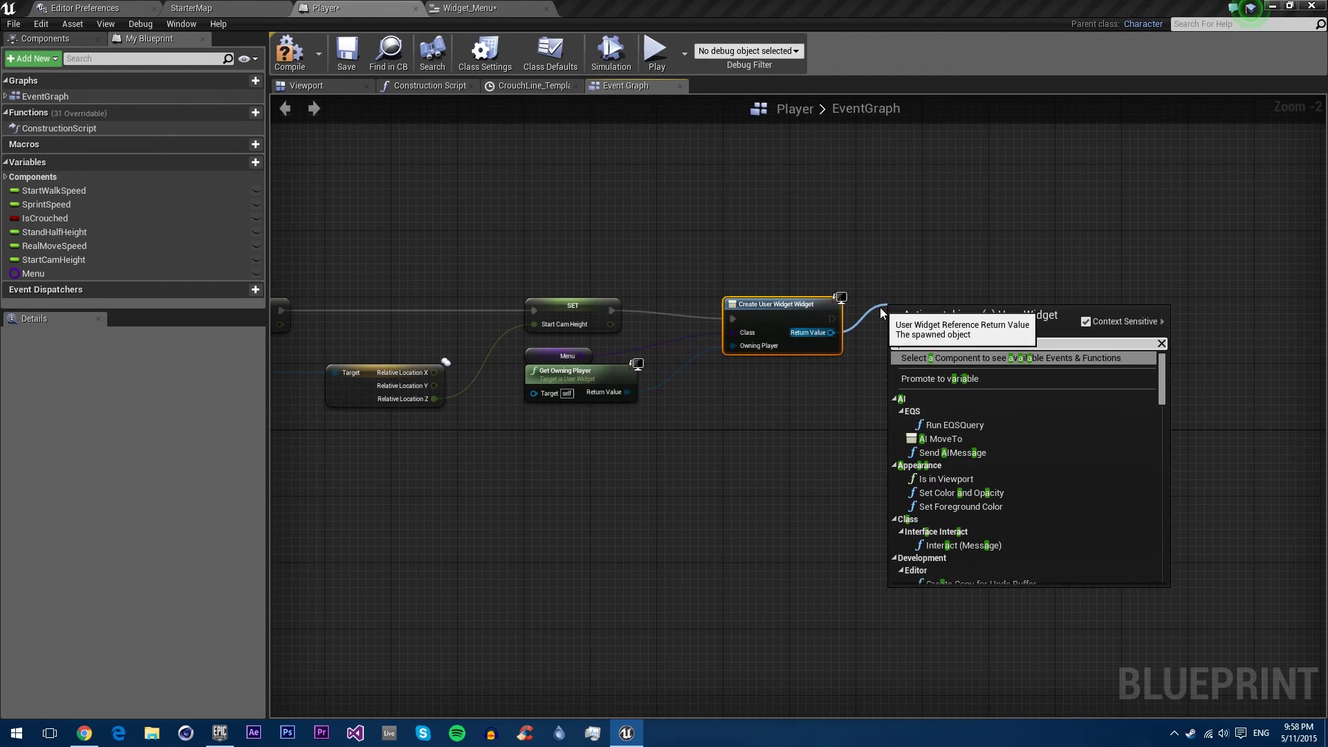
type(" to")
key("Return")
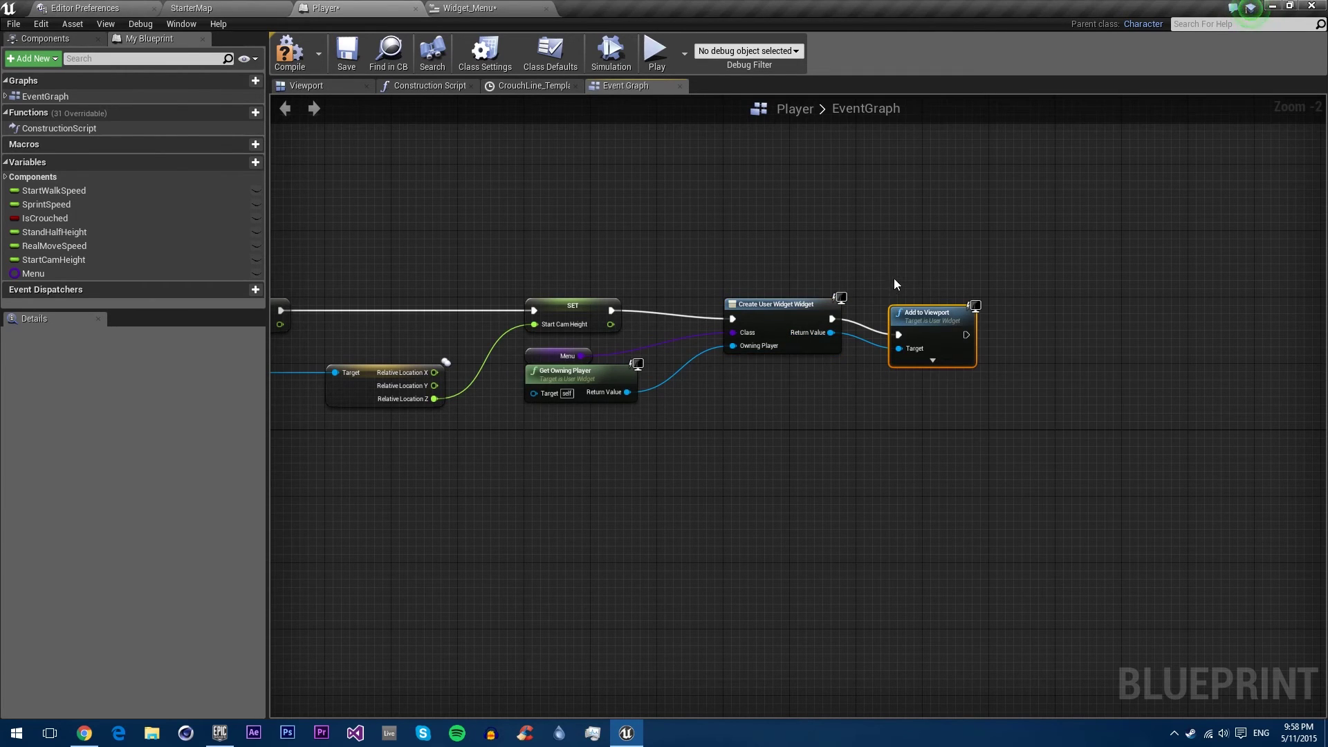
left_click_drag(917, 317, 883, 308)
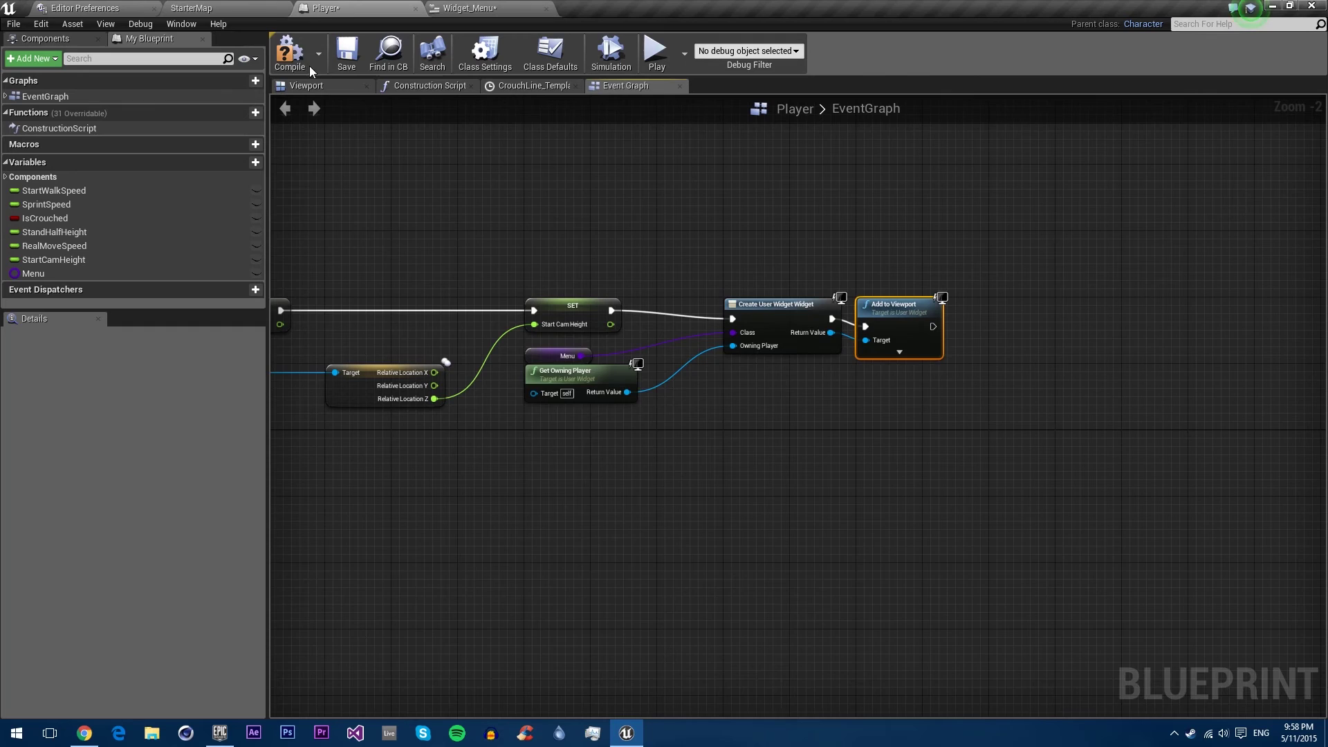
Replace the failing Get Owning Player node with Get Player Controller as the owning player.
left_click(348, 57)
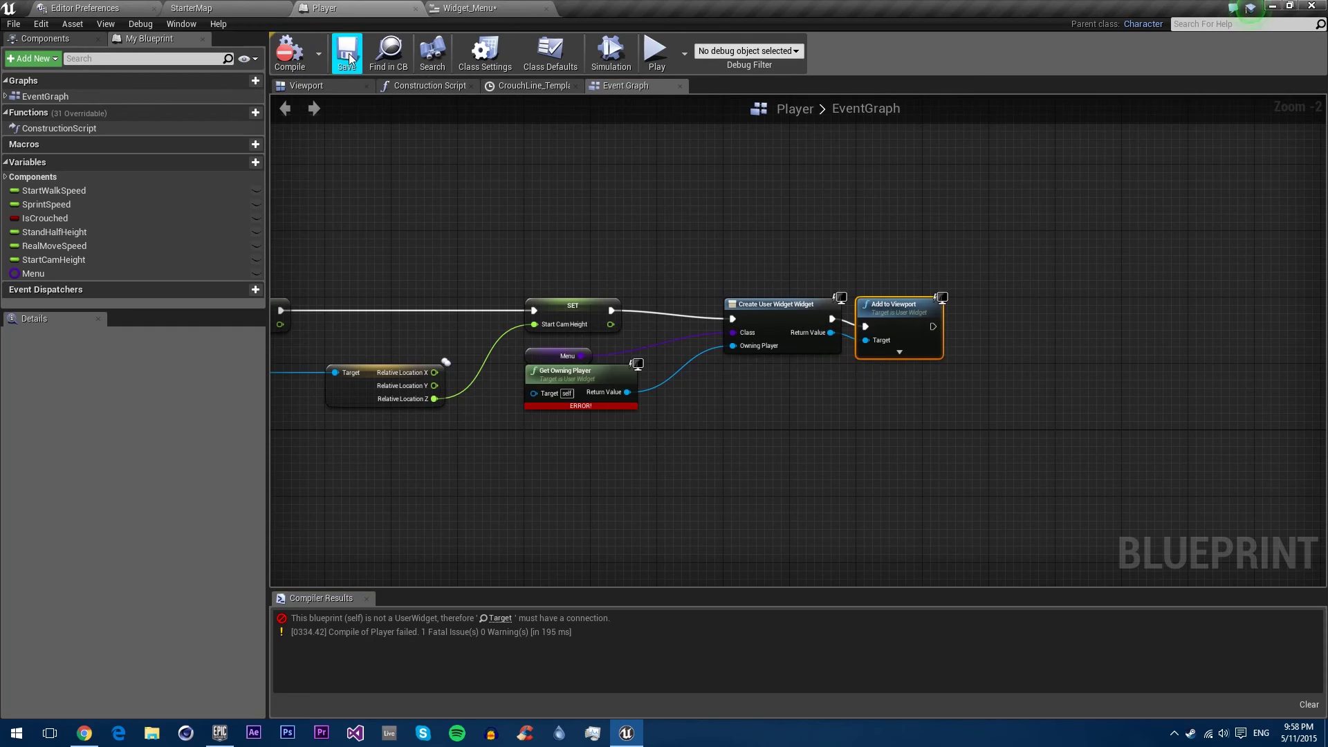
left_click(584, 377)
key("Delete")
left_click_drag(732, 345, 528, 367)
type("player")
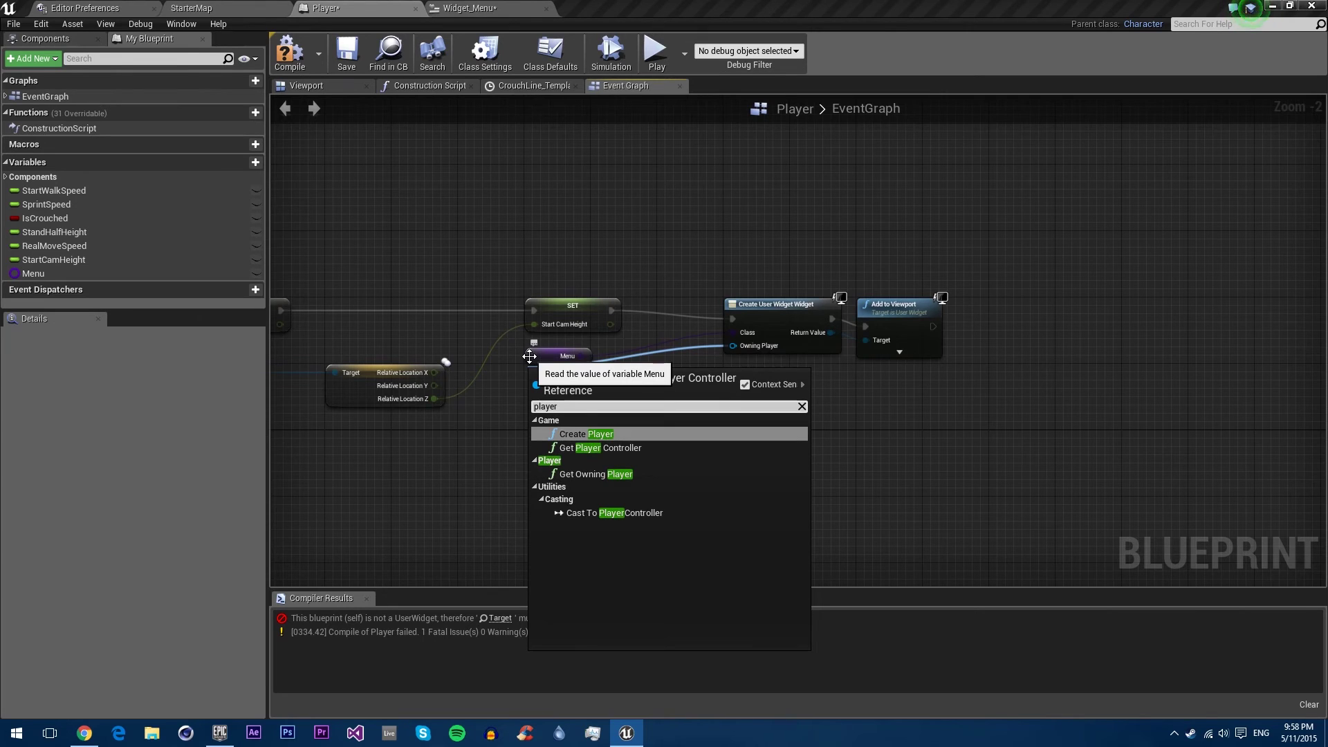
key("Down")
key("Return")
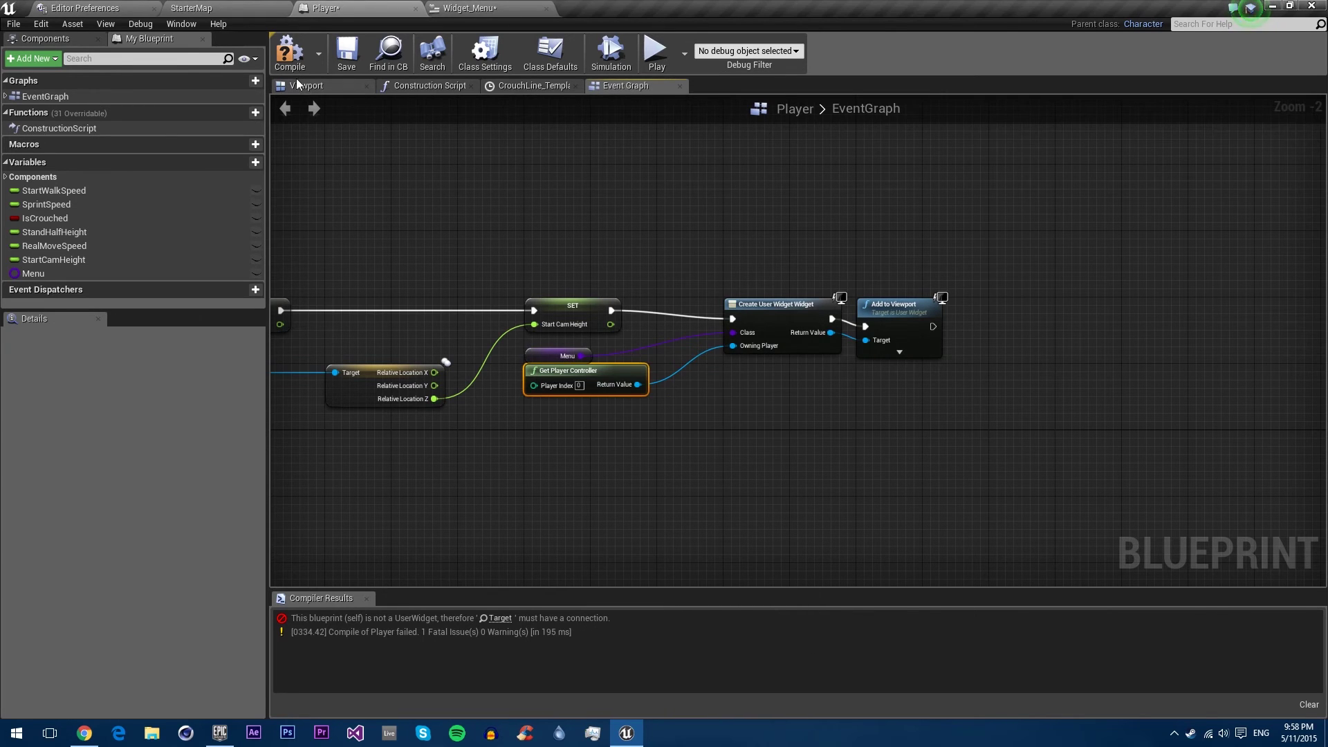
Recompile and save the Player blueprint, then return to the StarterMap level.
left_click(290, 52)
left_click(347, 52)
left_click(265, 7)
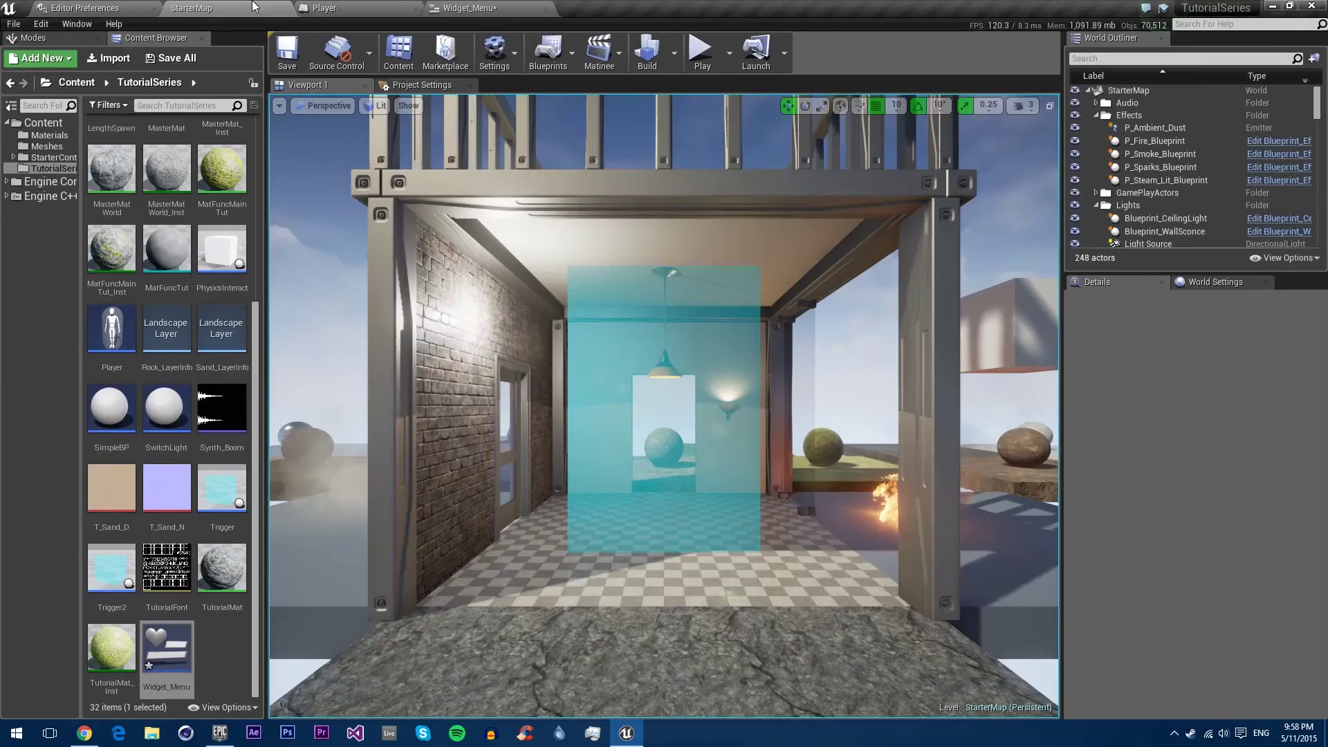
left_click(704, 56)
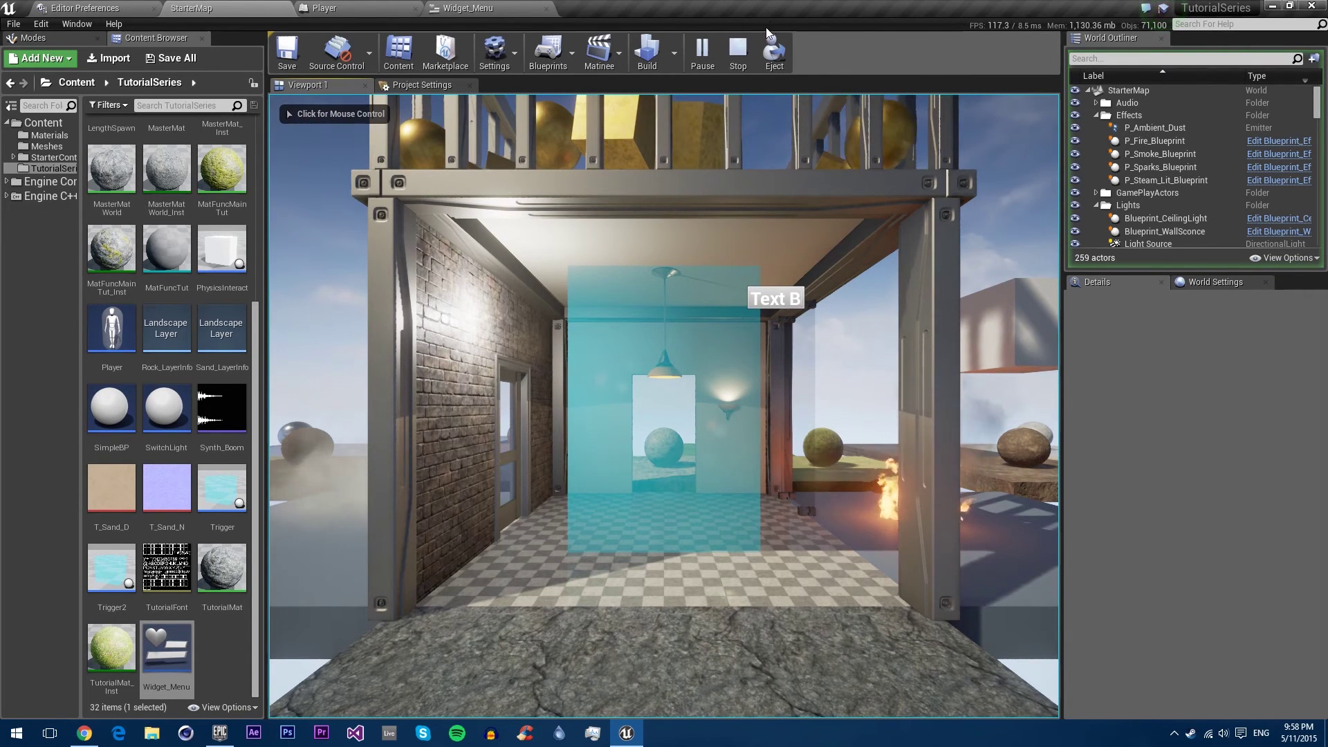
left_click(738, 52)
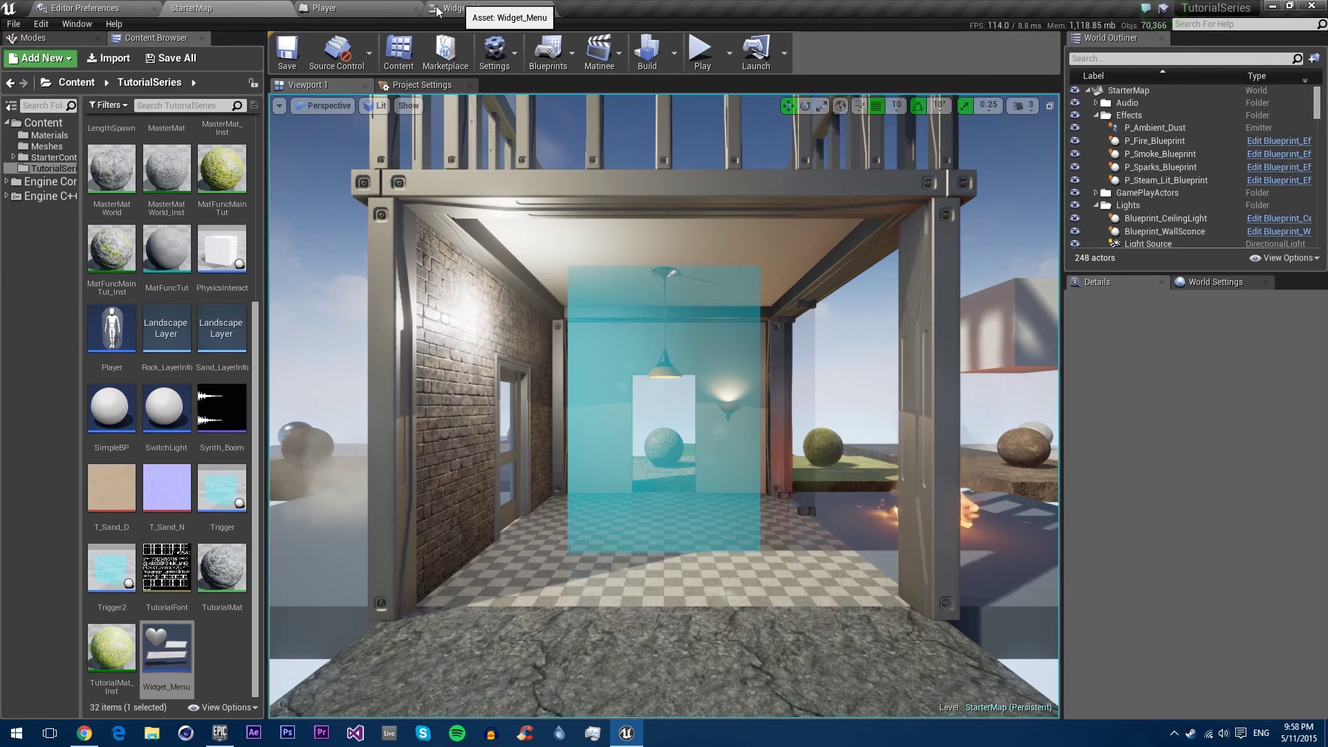
left_click(460, 6)
Add a Set Input Mode UI Only node after Add to Viewport in the Player graph.
left_click(382, 8)
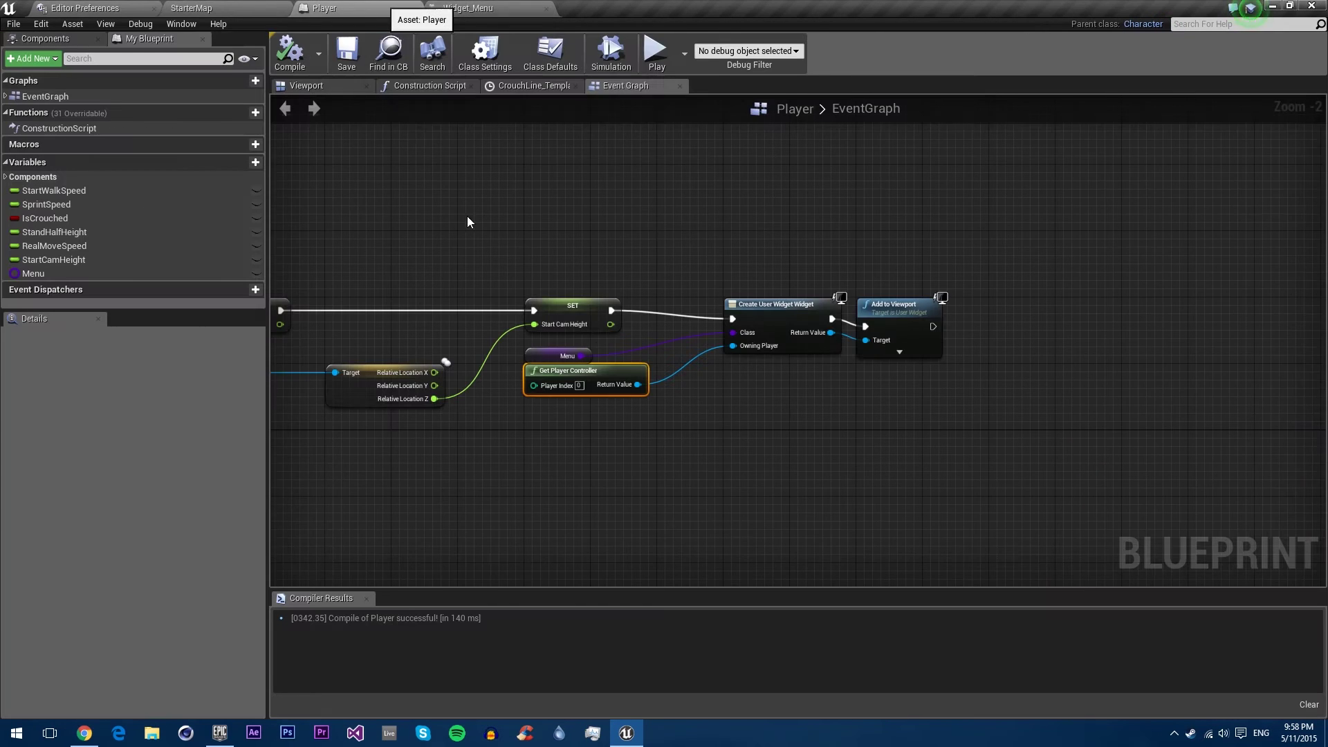
left_click(762, 233)
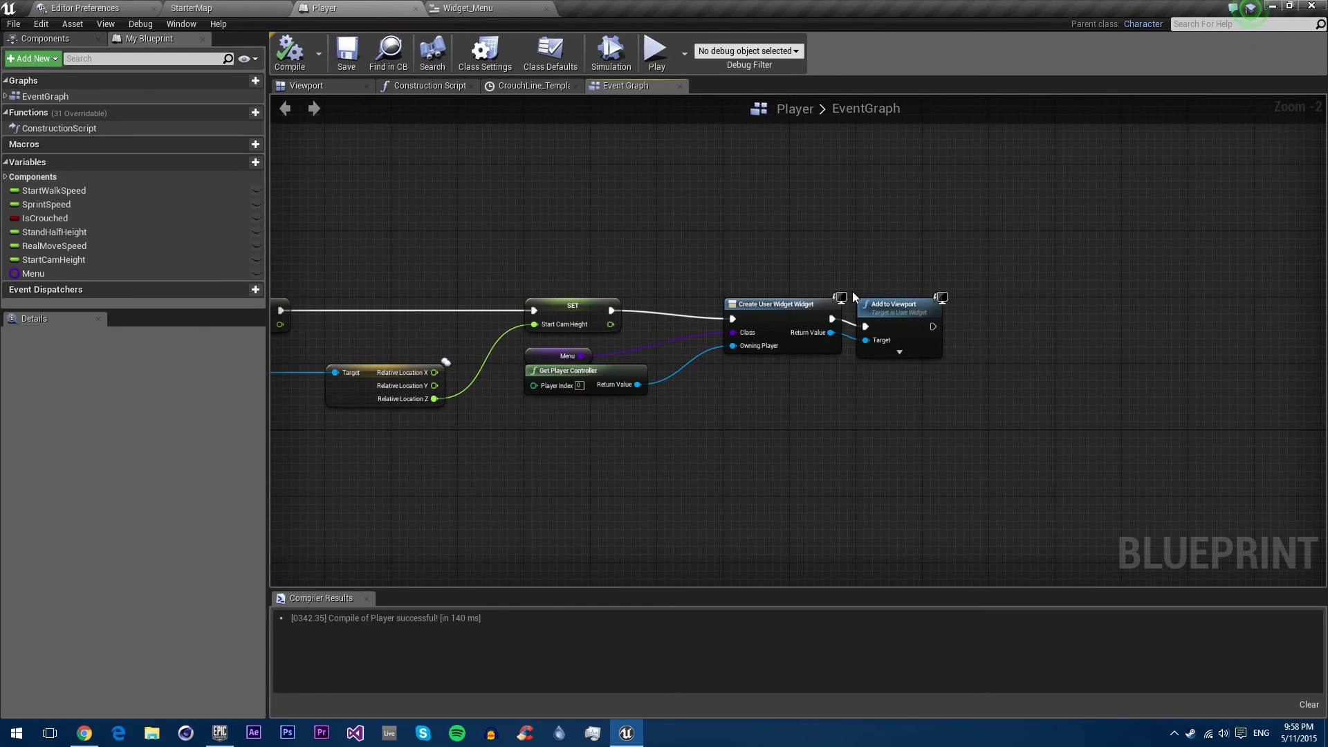
right_click_drag(1005, 355, 833, 358)
left_click_drag(762, 329, 810, 303)
type("input")
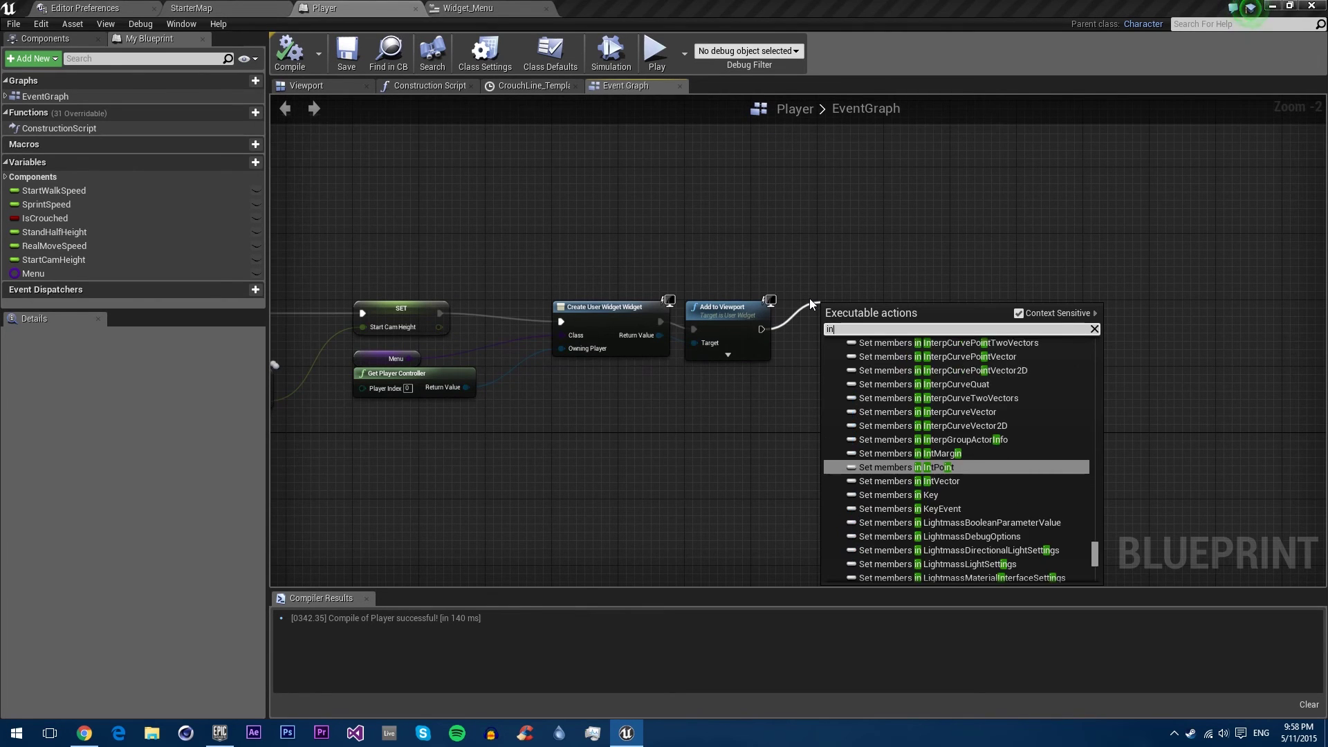
key("BackSpace")
key("BackSpace")
key("BackSpace")
key("BackSpace")
key("BackSpace")
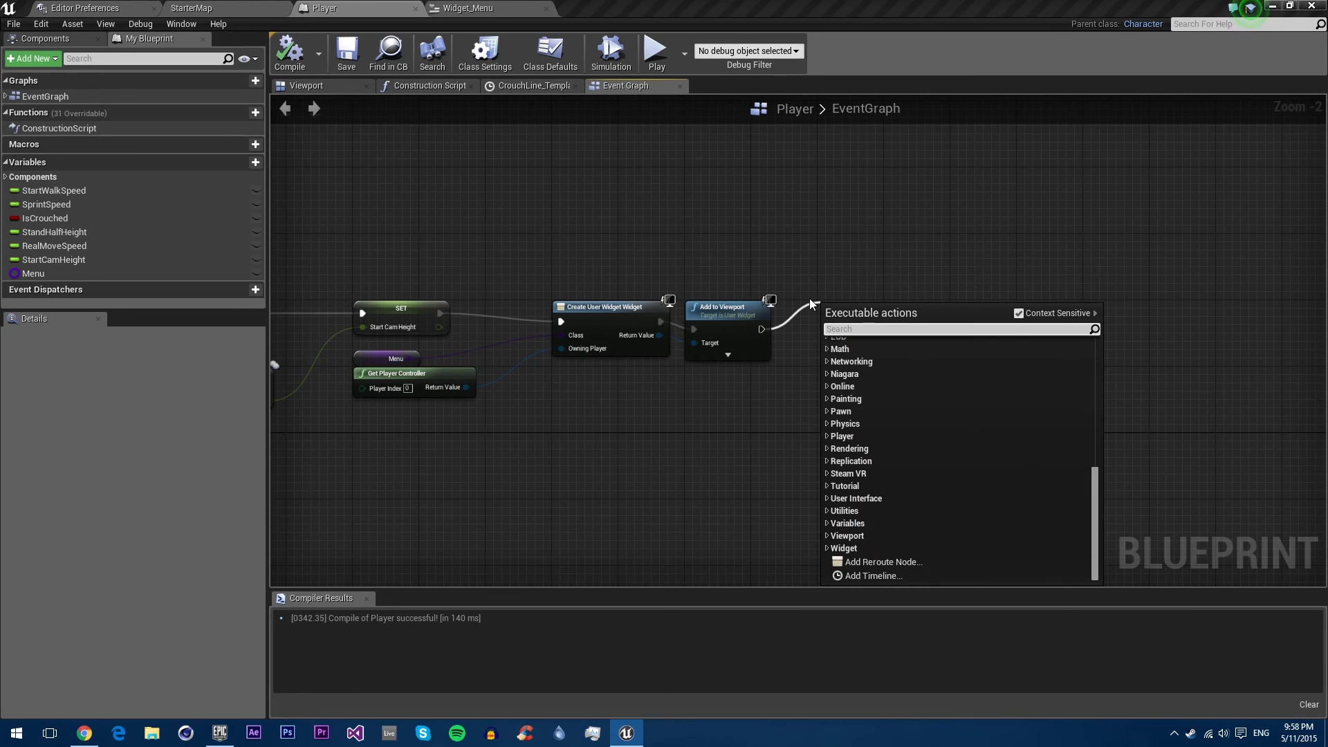
type("input mode")
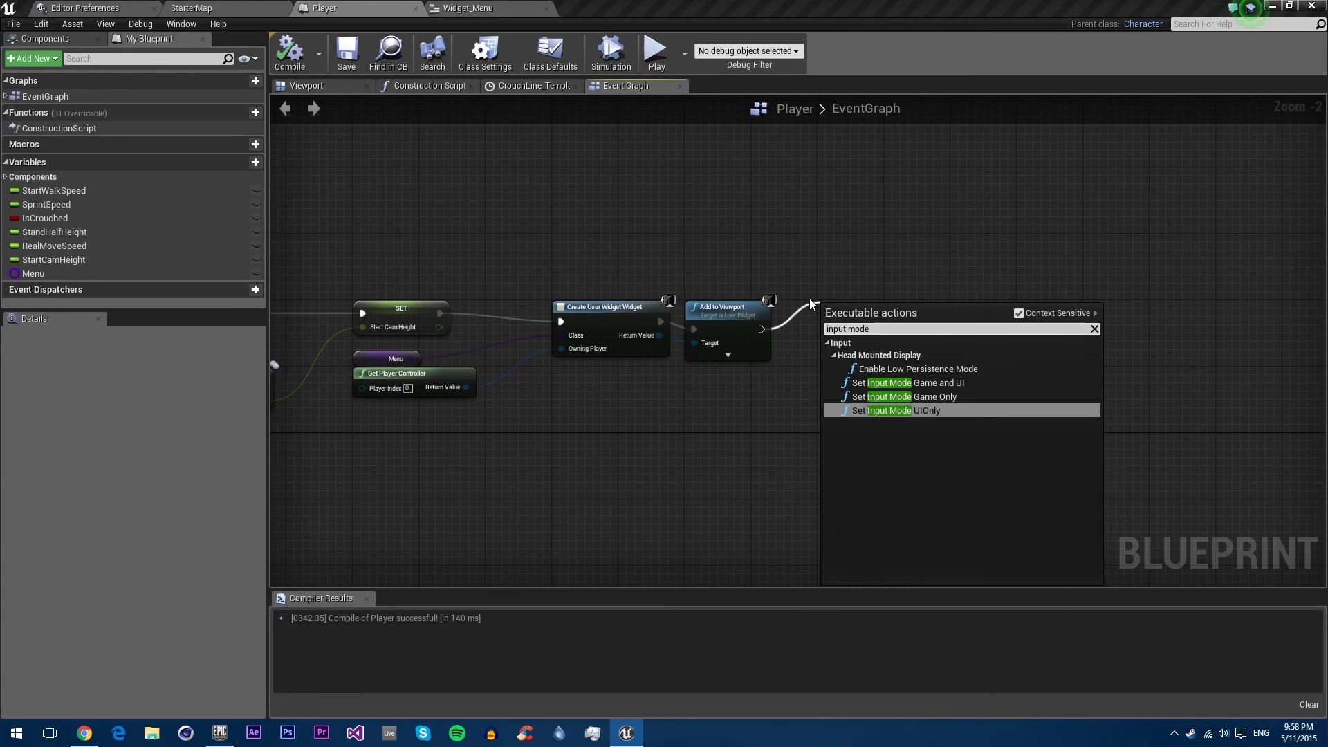
left_click(935, 409)
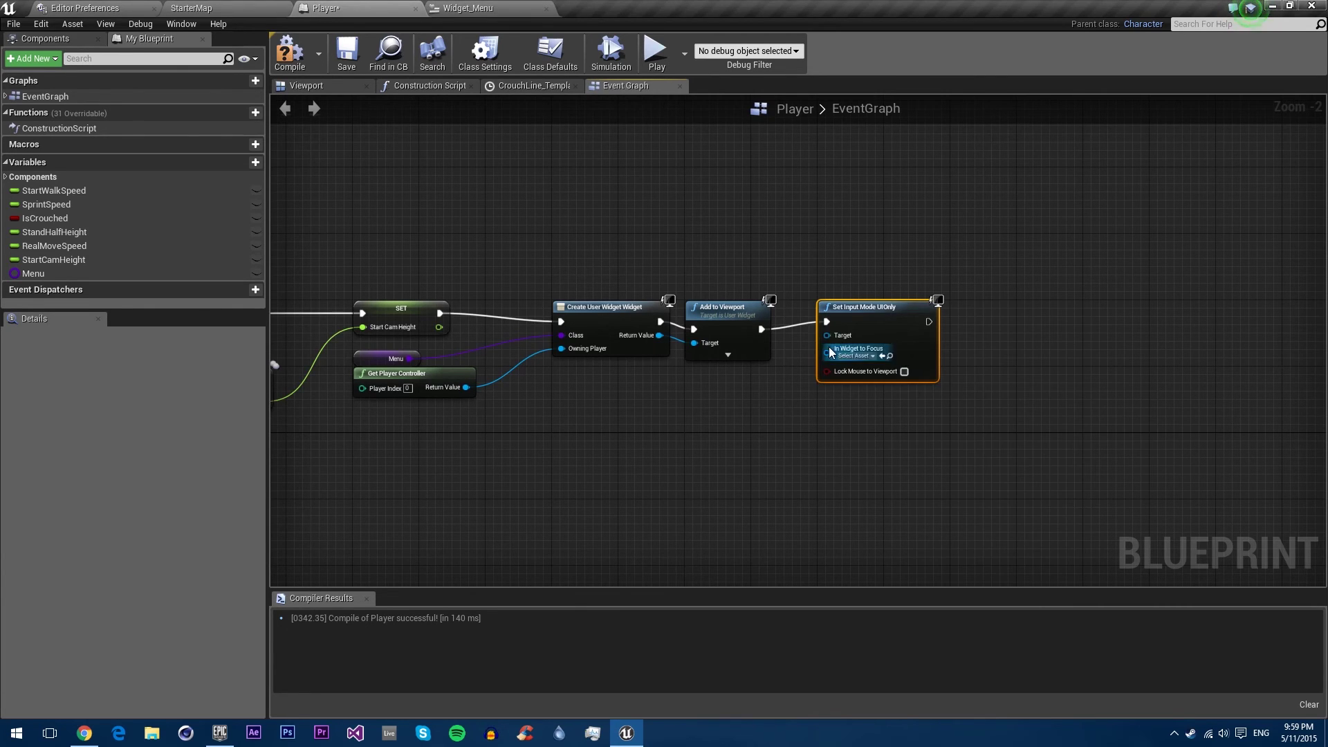
Wire Get Player Controller into the input-mode node's Target, then compile and save.
left_click_drag(826, 335, 735, 380)
left_click(669, 412)
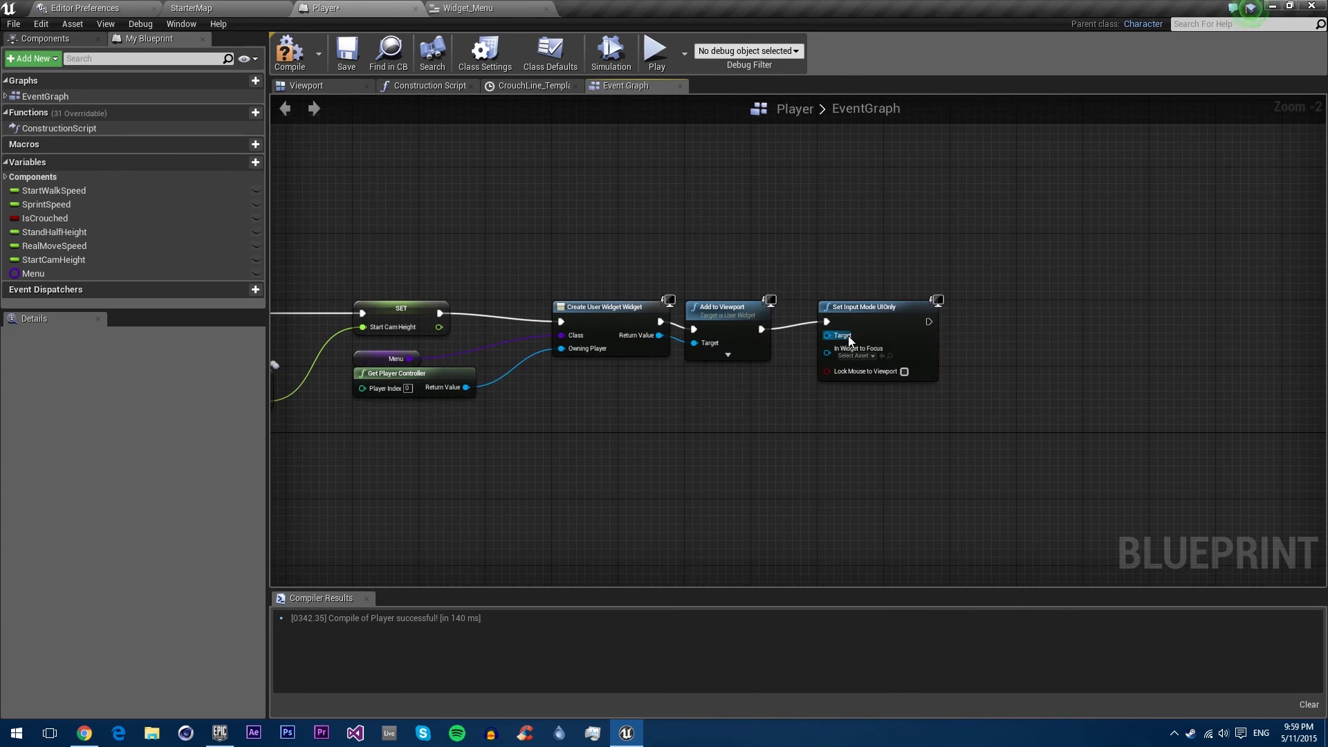
left_click_drag(848, 339, 659, 335)
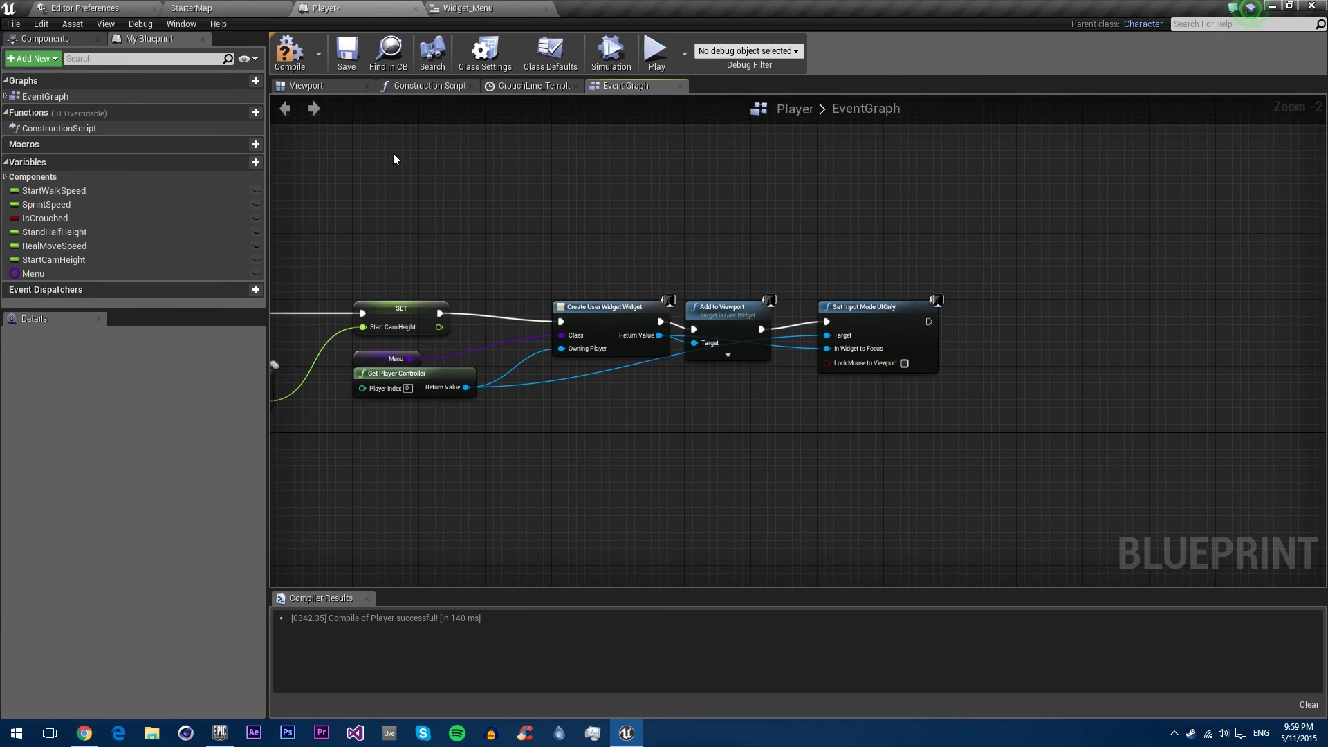
left_click(289, 52)
left_click(347, 52)
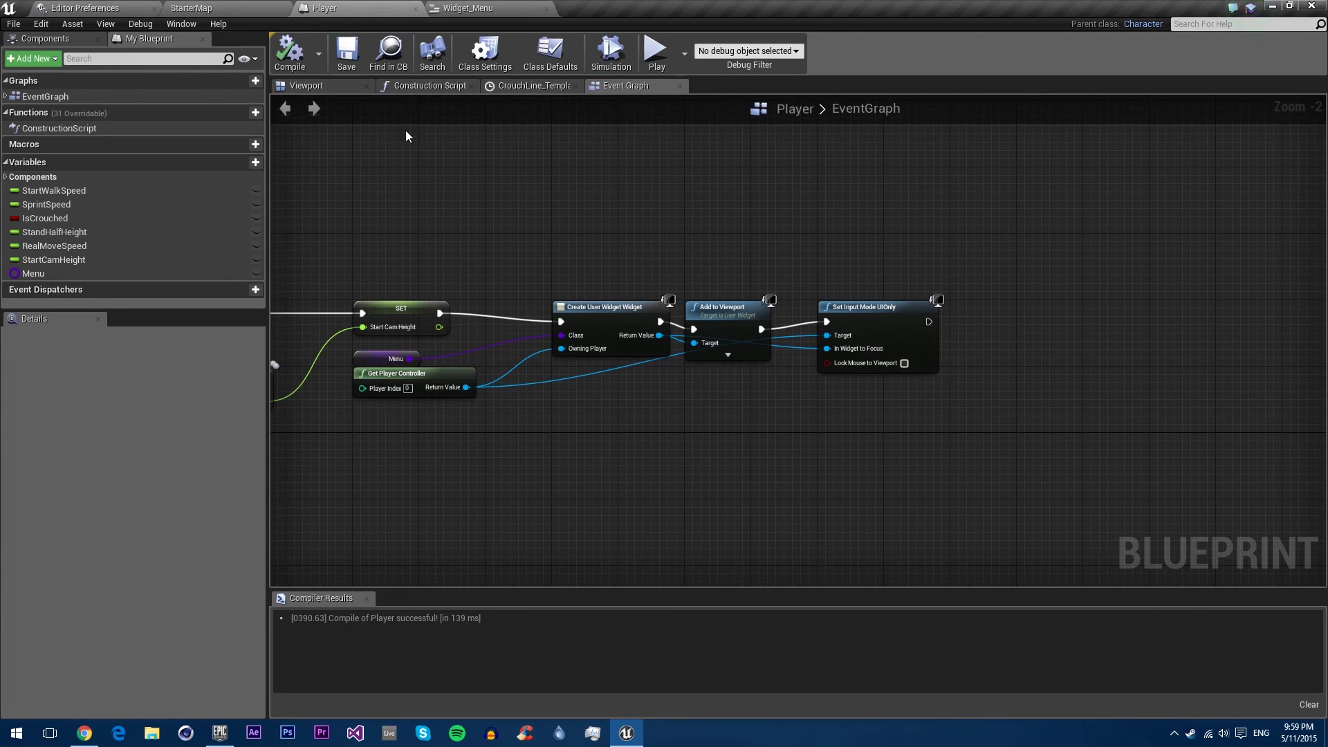
Add a Border to the Widget_Menu canvas with full-screen stretch anchors.
left_click(482, 8)
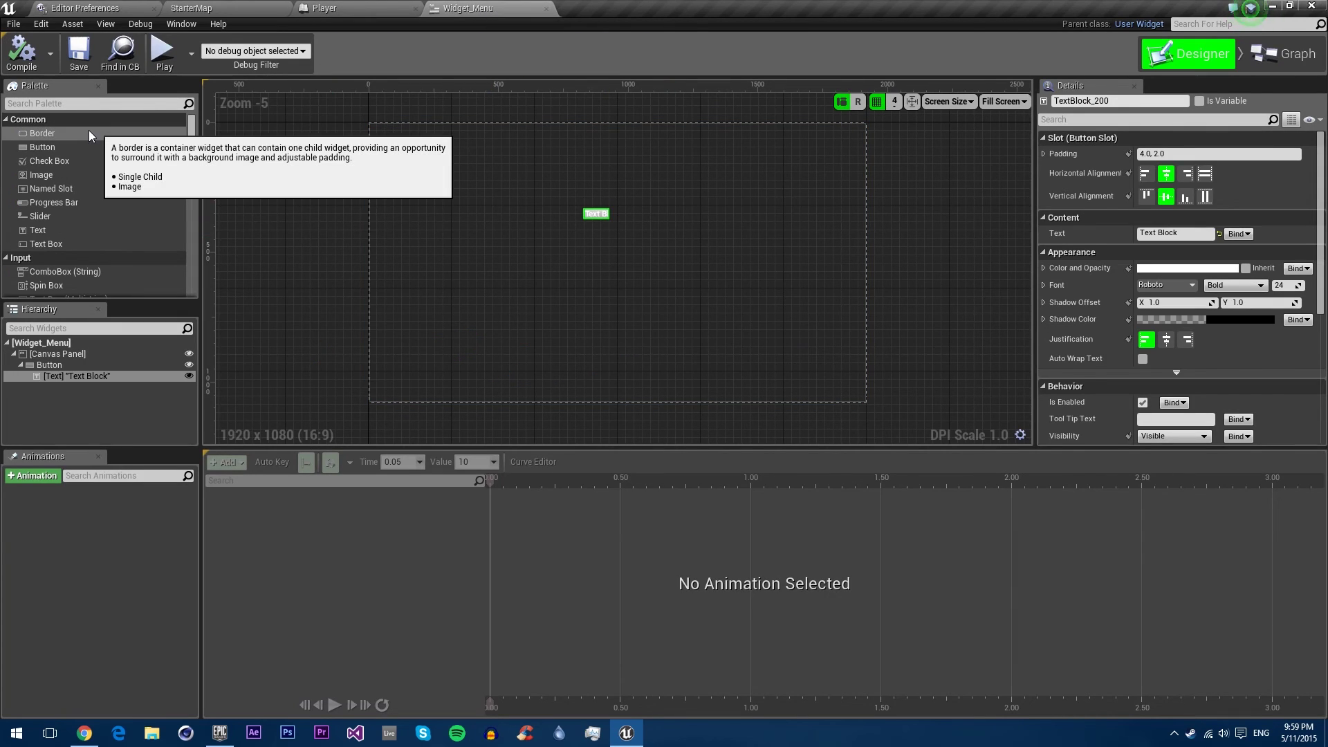
left_click_drag(77, 132, 450, 166)
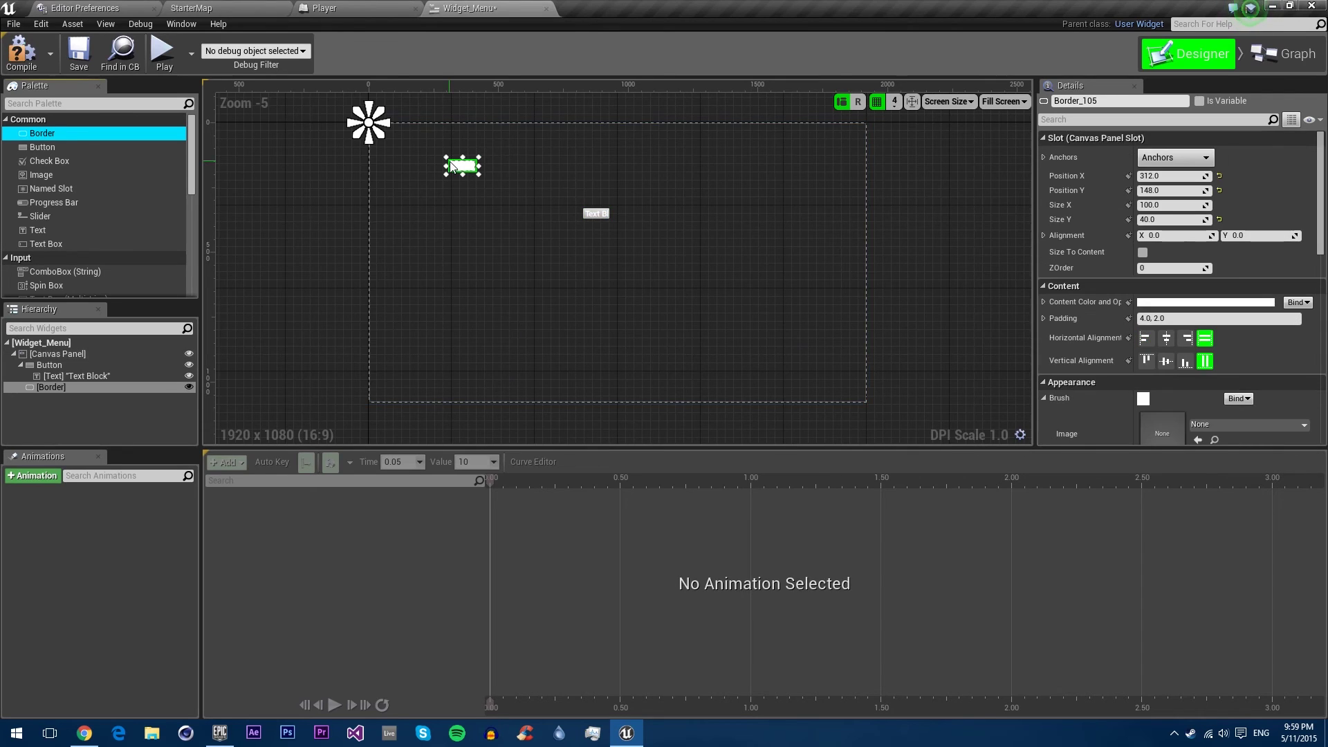
left_click(1176, 158)
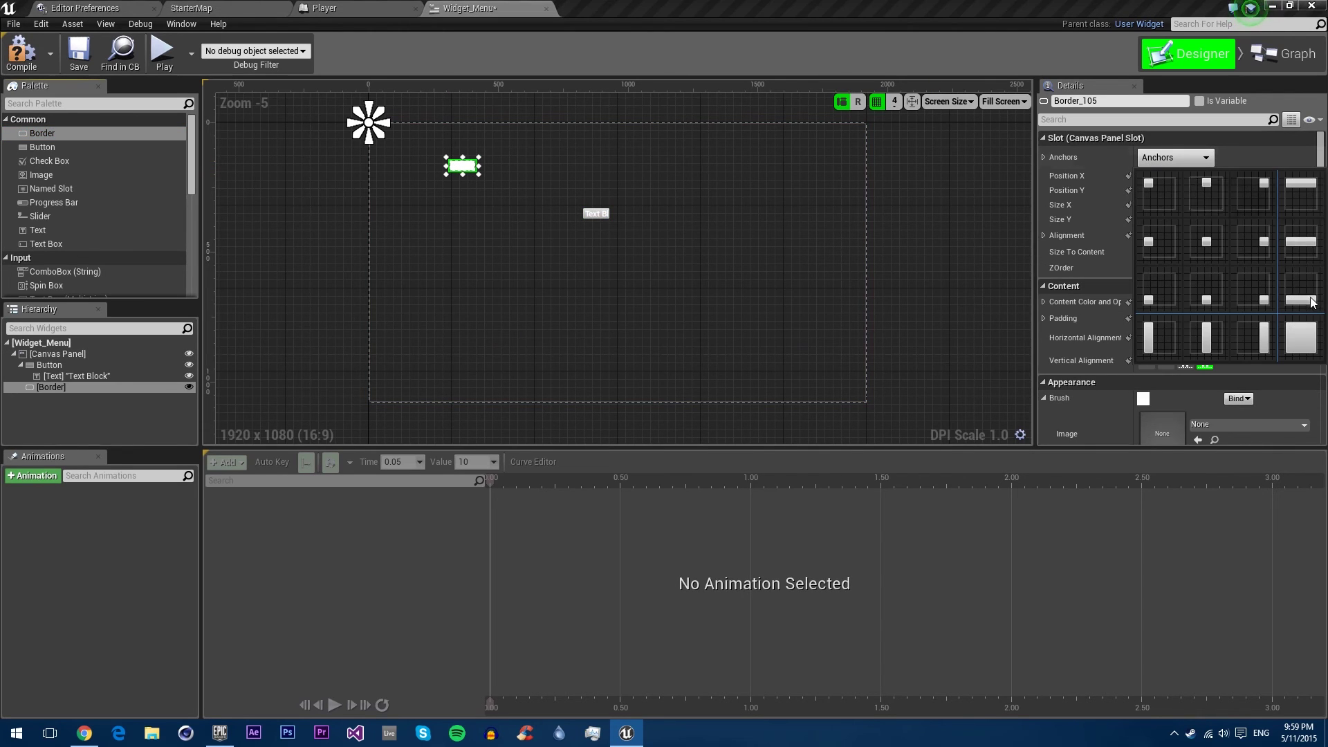
left_click(1302, 338)
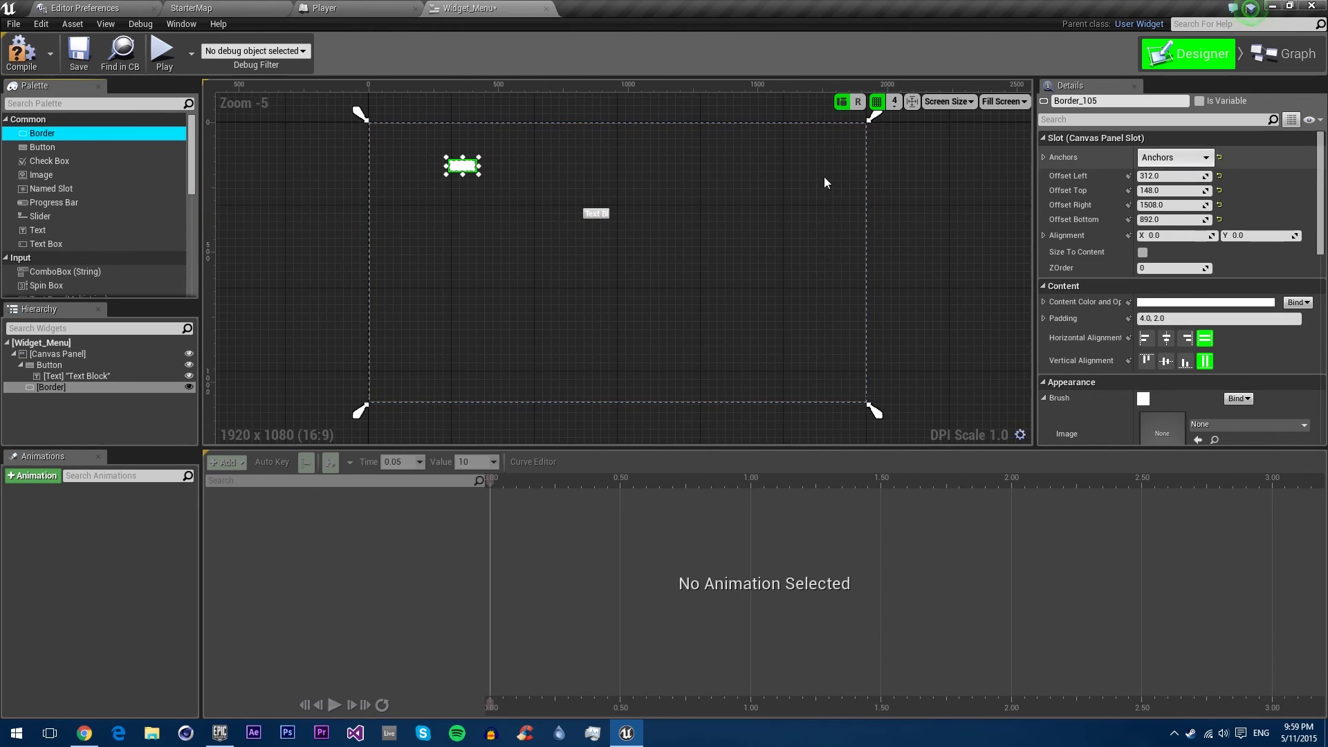
left_click_drag(479, 174, 559, 267)
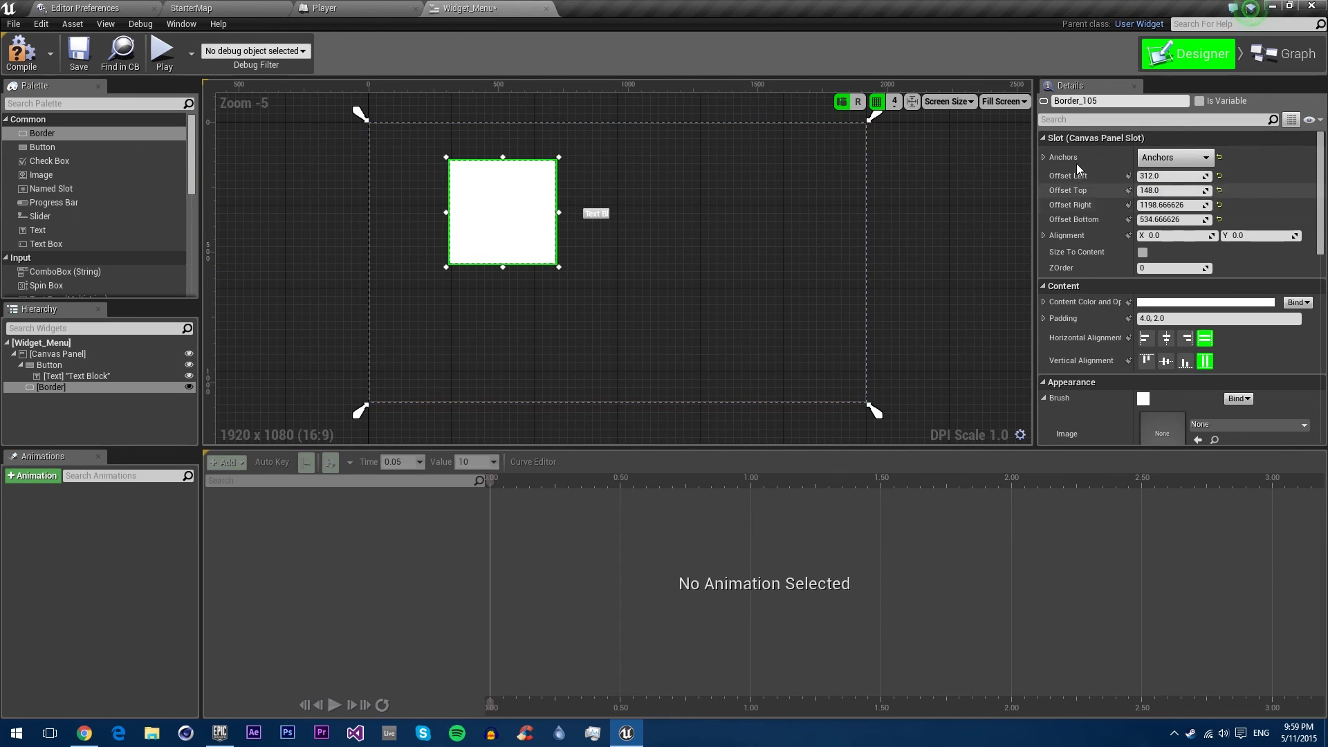
Set the border's offsets to 0 and its ZOrder to -1 so it sits behind.
left_click(1141, 175)
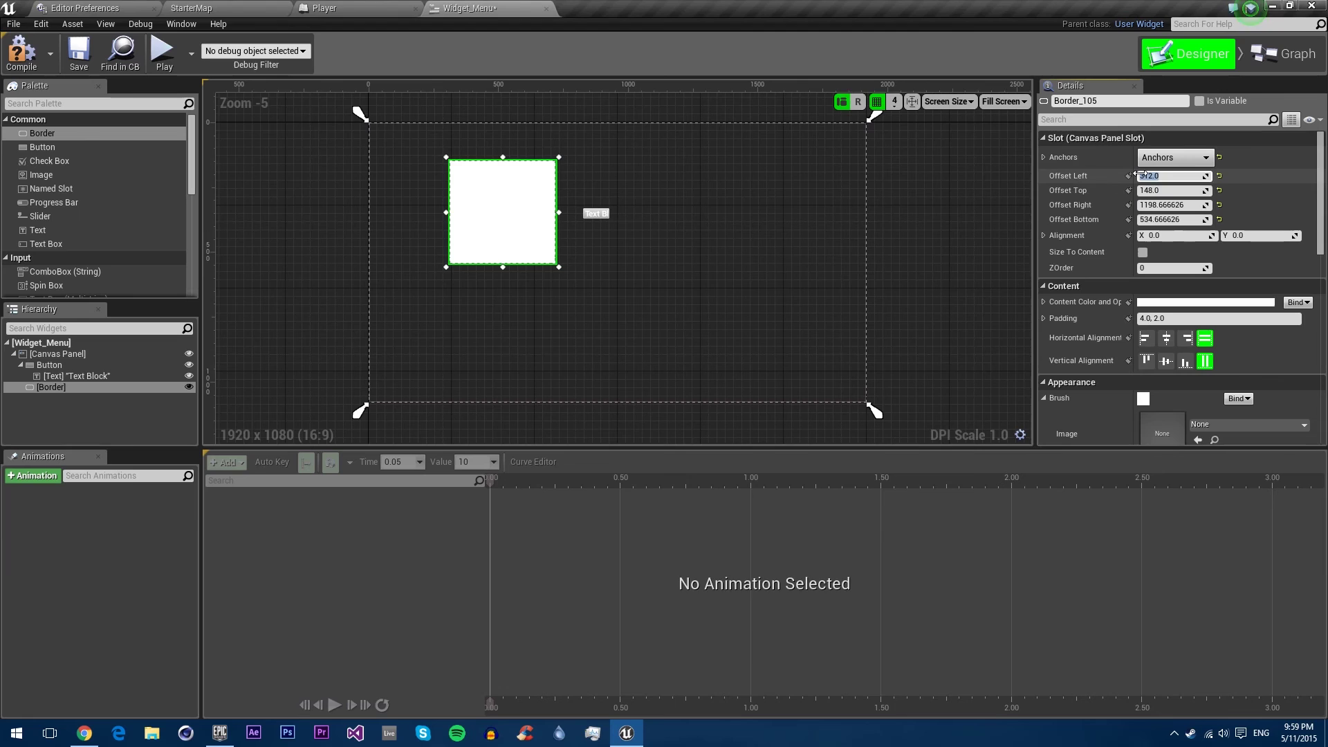
type("0")
key("Tab")
type("0")
key("Tab")
type("0")
key("Tab")
type("0")
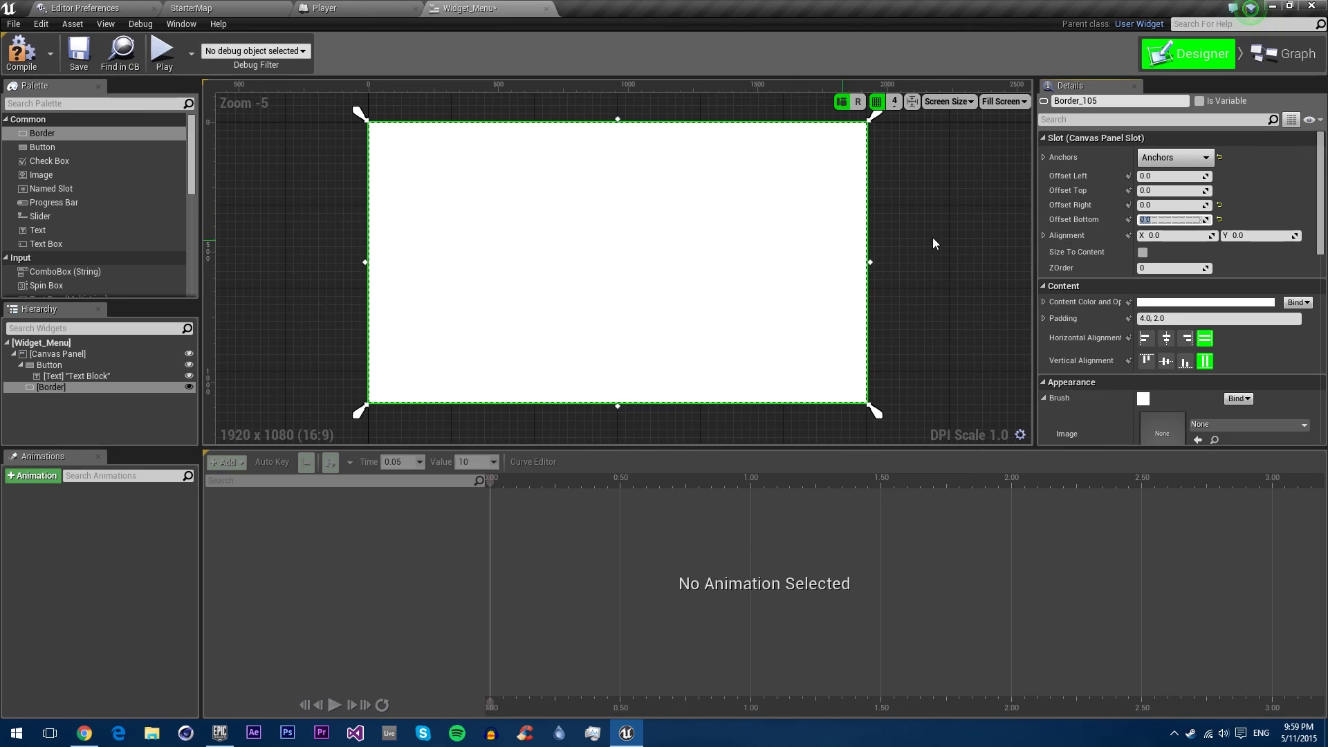
left_click(1156, 267)
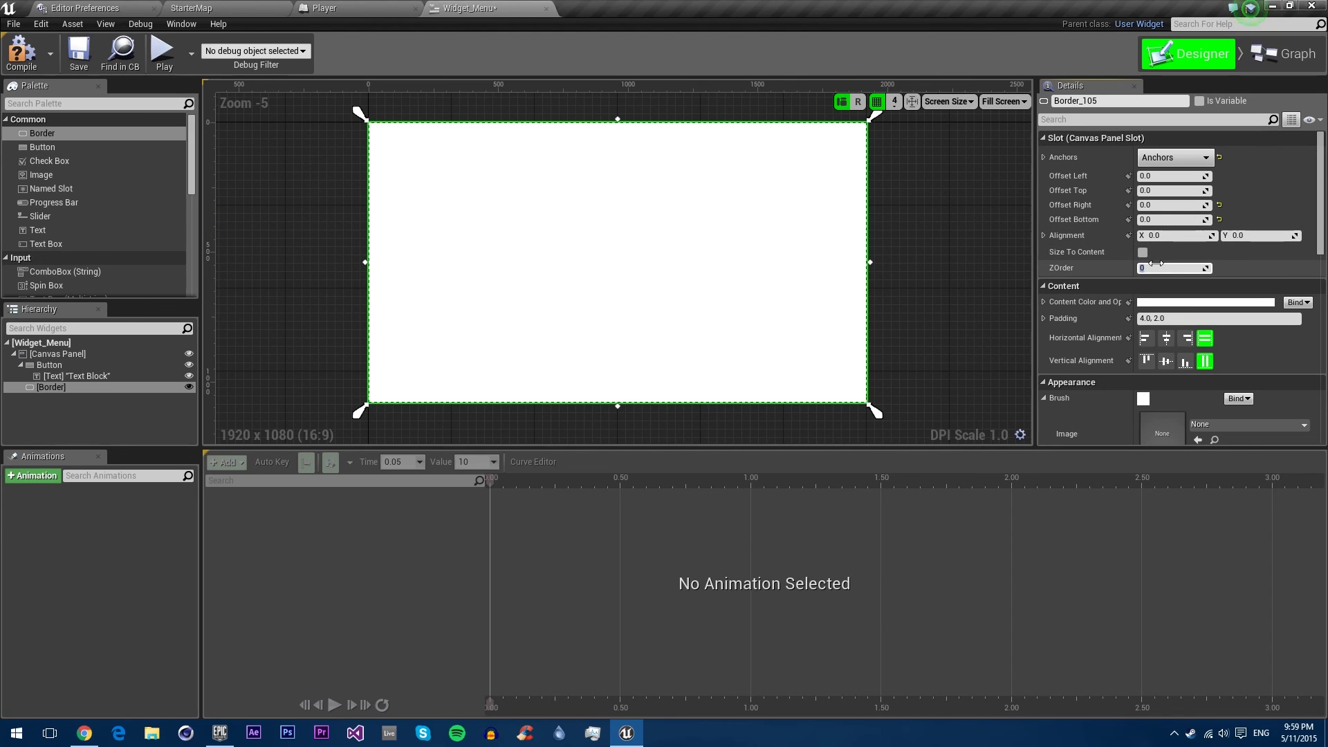
type("-1")
key("Return")
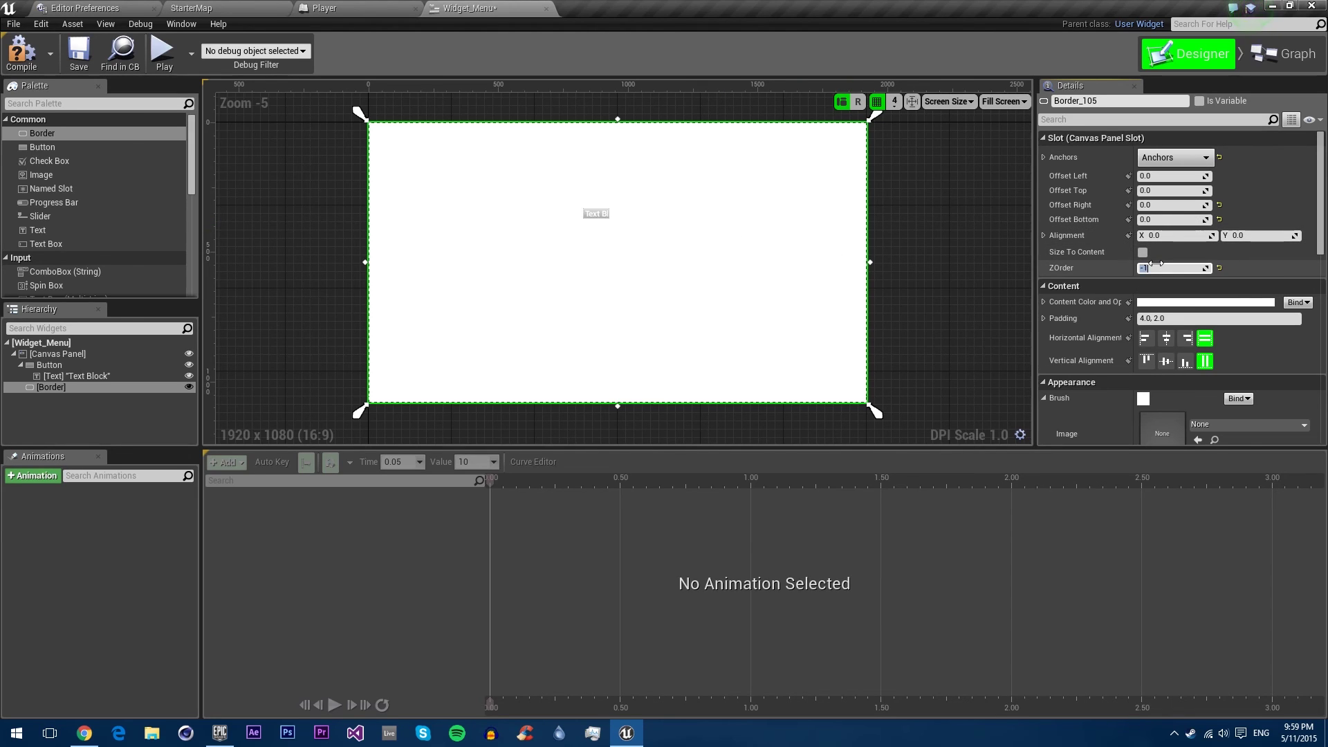
Enlarge the button to about 409 x 243 and compile the widget with F7.
left_click(611, 210)
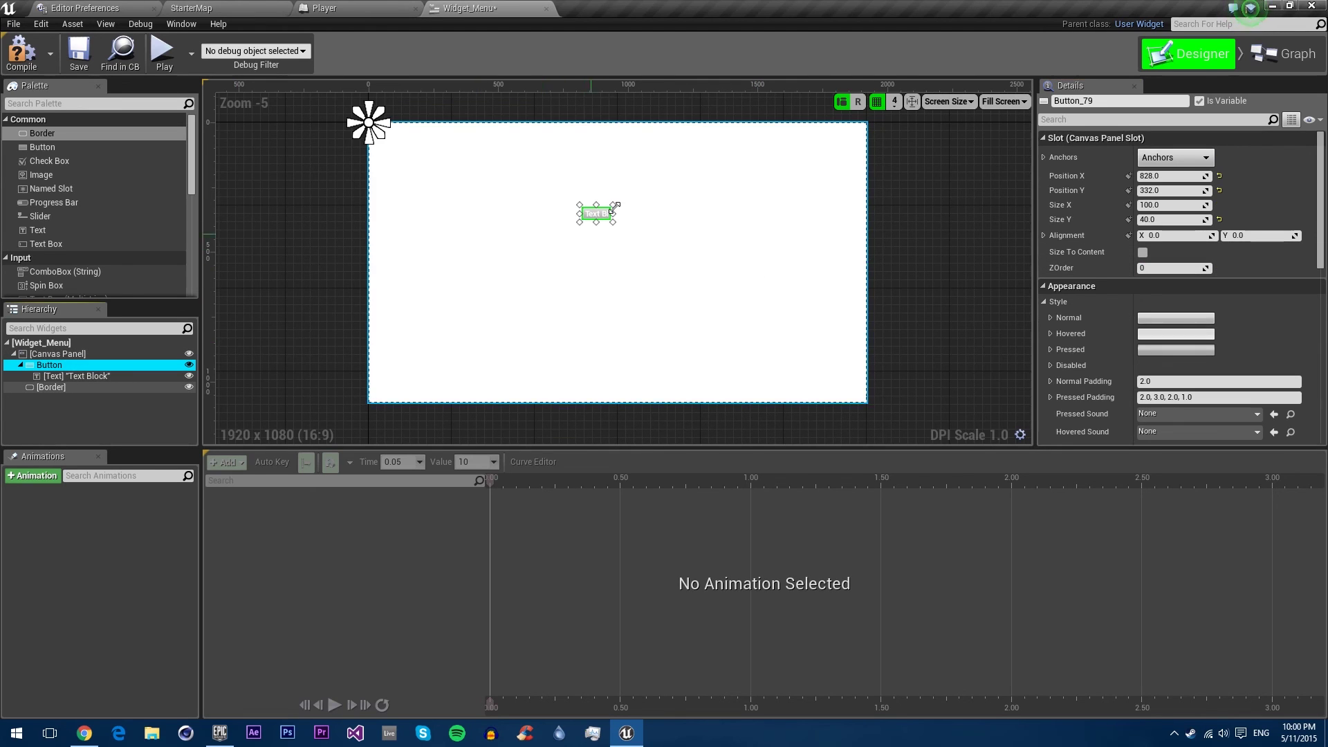
left_click_drag(611, 221, 692, 274)
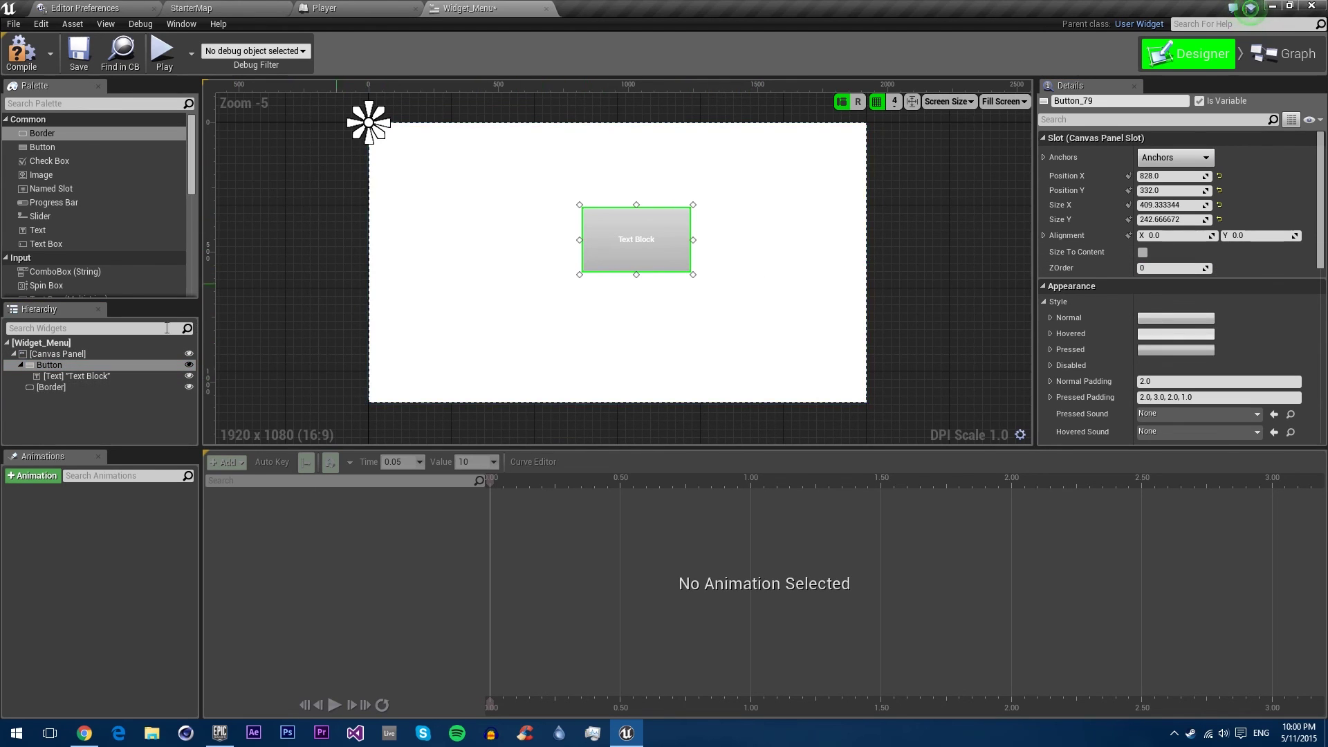
key("F7")
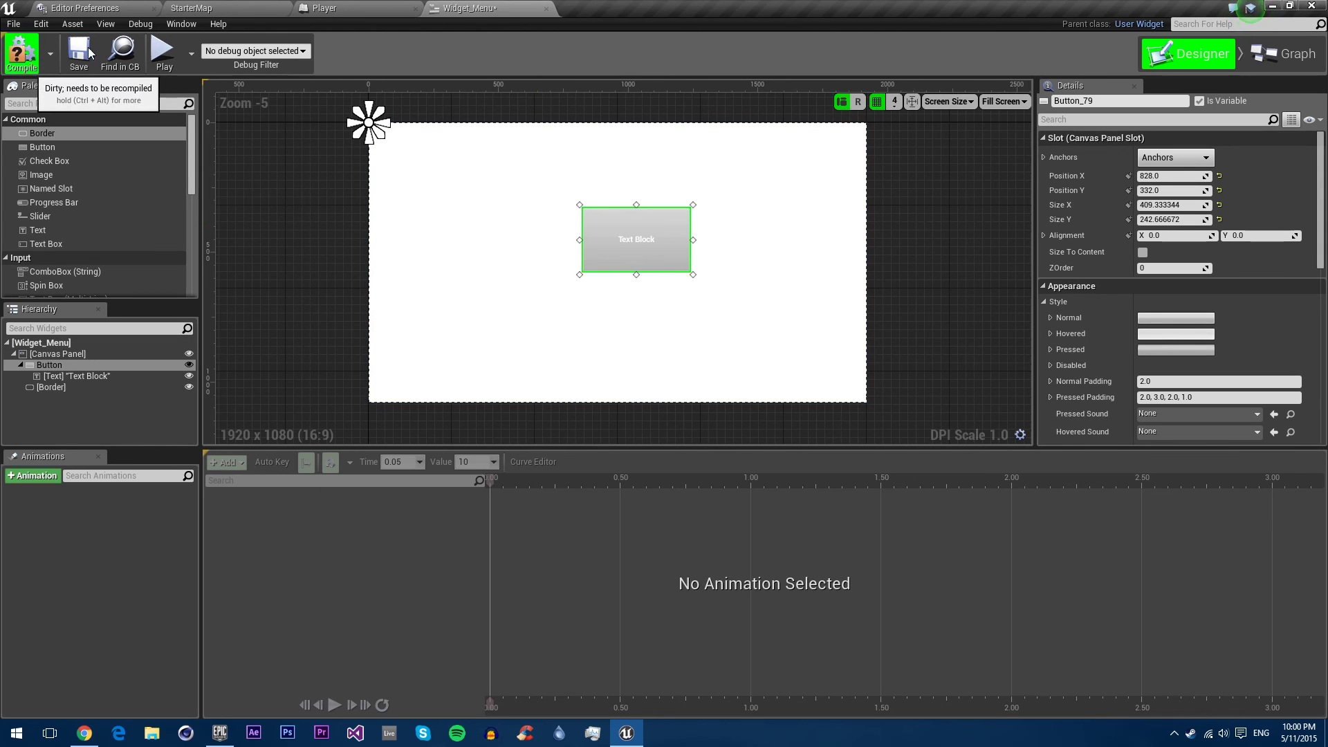
Play StarterMap to preview the white full-screen menu with its large button, then stop.
left_click(360, 7)
left_click(215, 8)
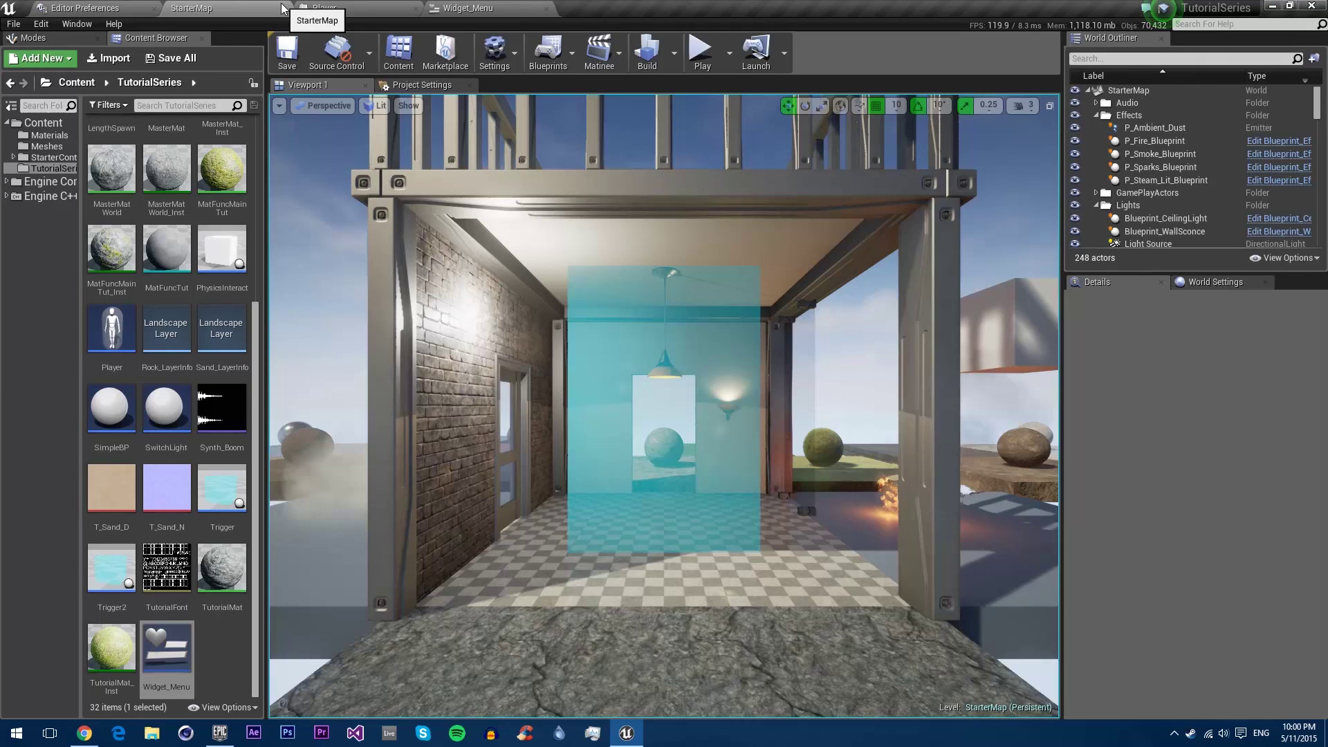
left_click(699, 53)
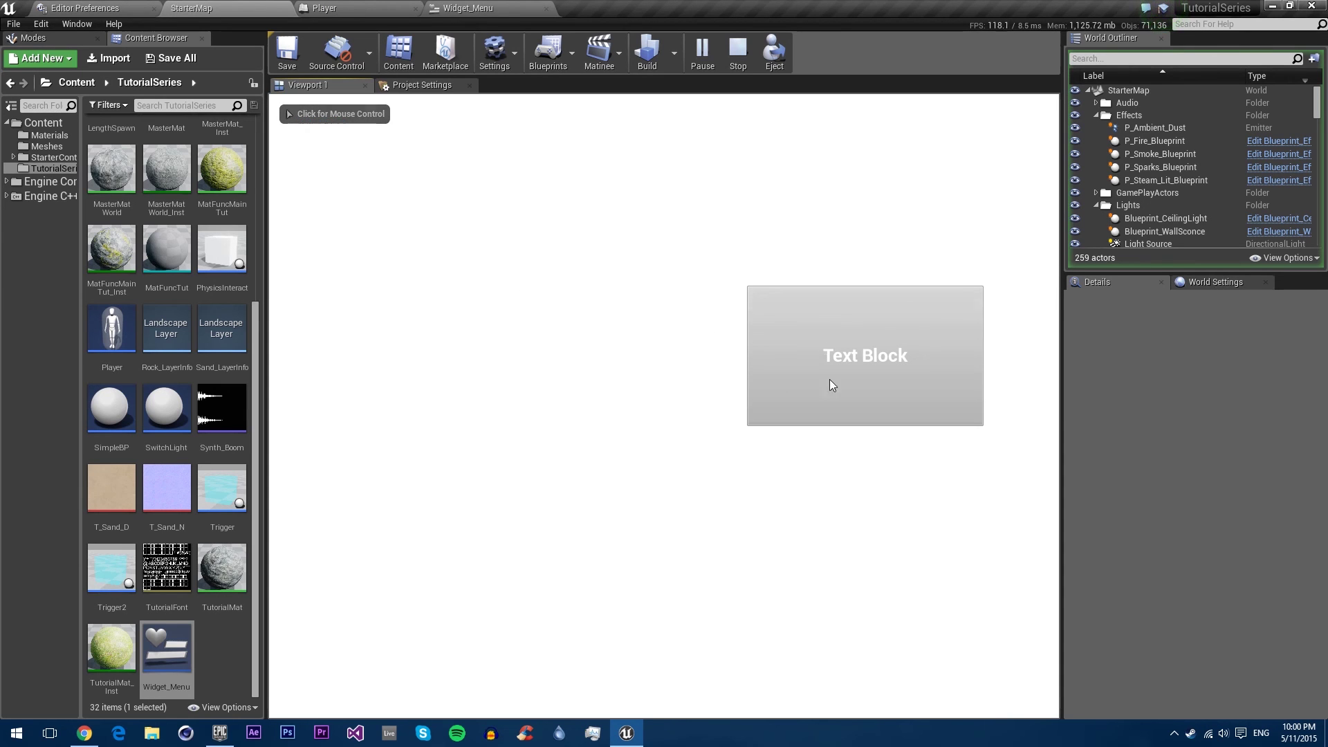
left_click(738, 53)
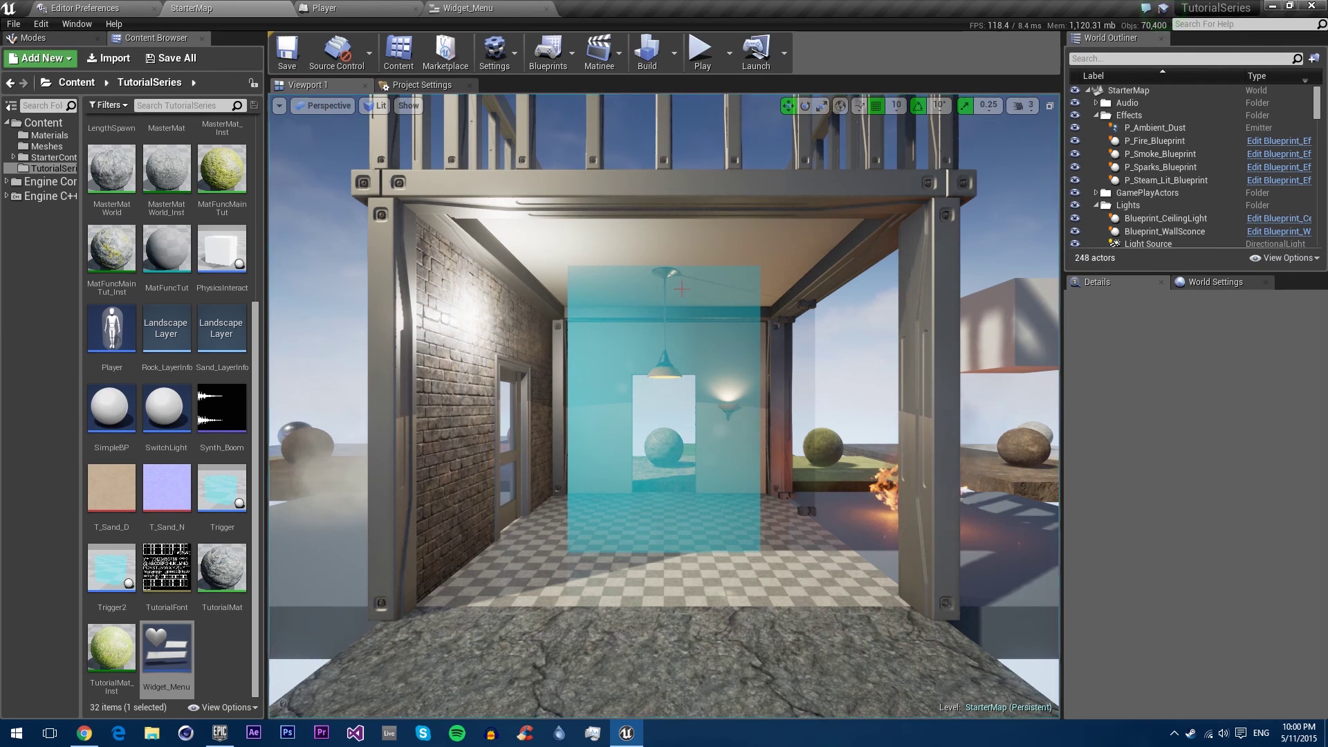